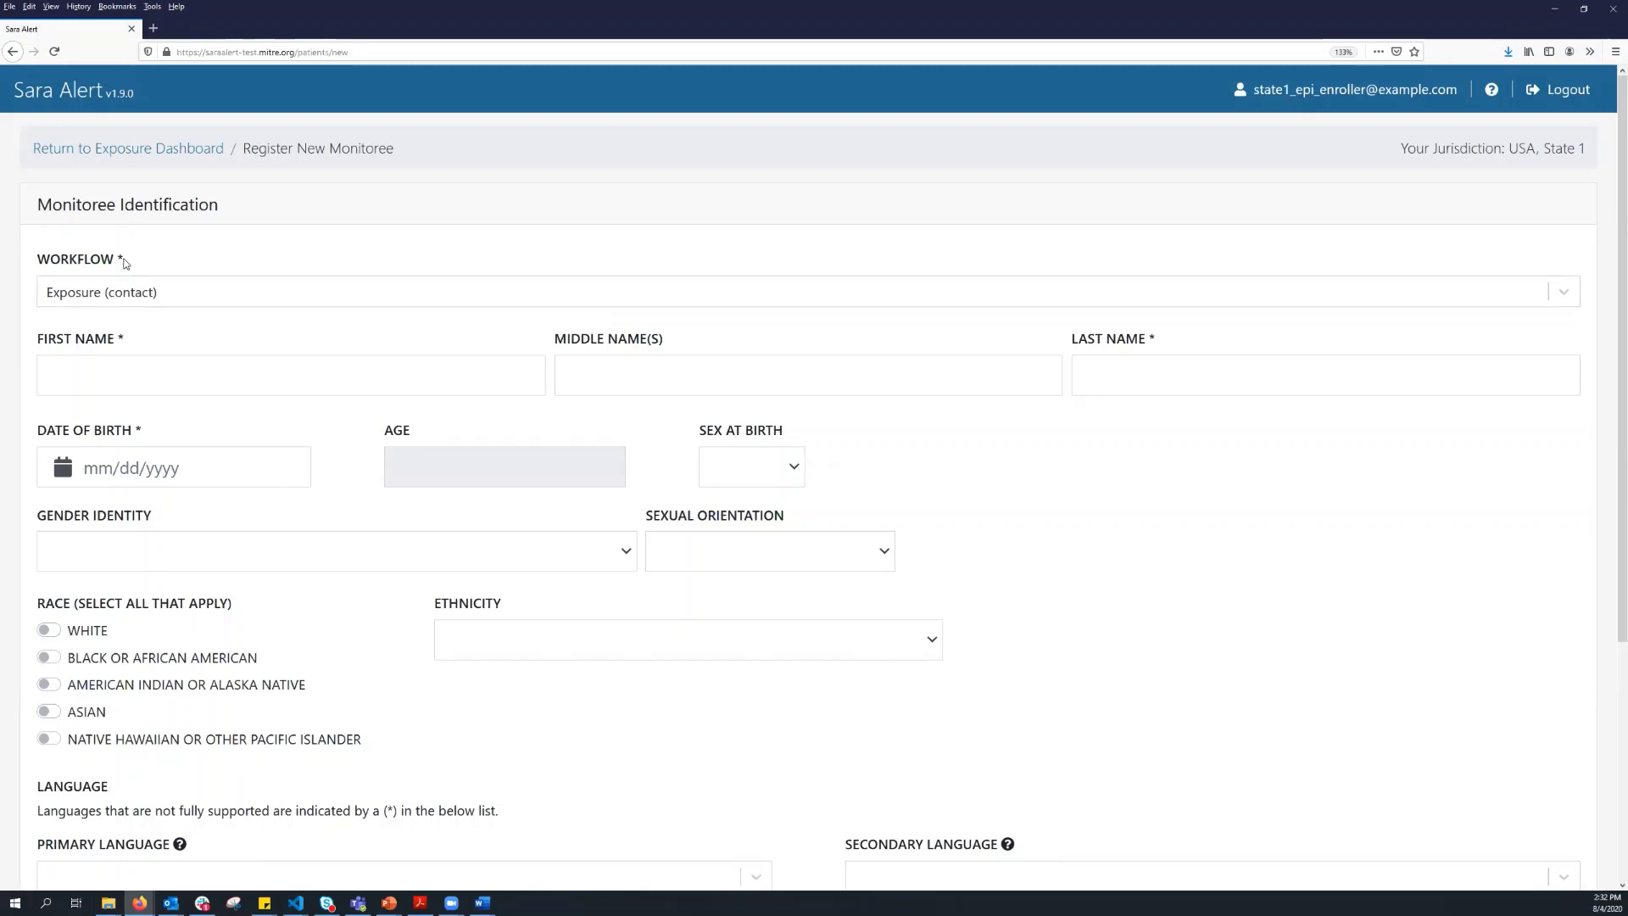
Enter the monitoree's first name, last name and date of birth for the Exposure (contact) workflow
drag(119, 262, 132, 264)
click(120, 393)
text(Chris)
key(Tab)
key(Tab)
text(Robin)
key(Tab)
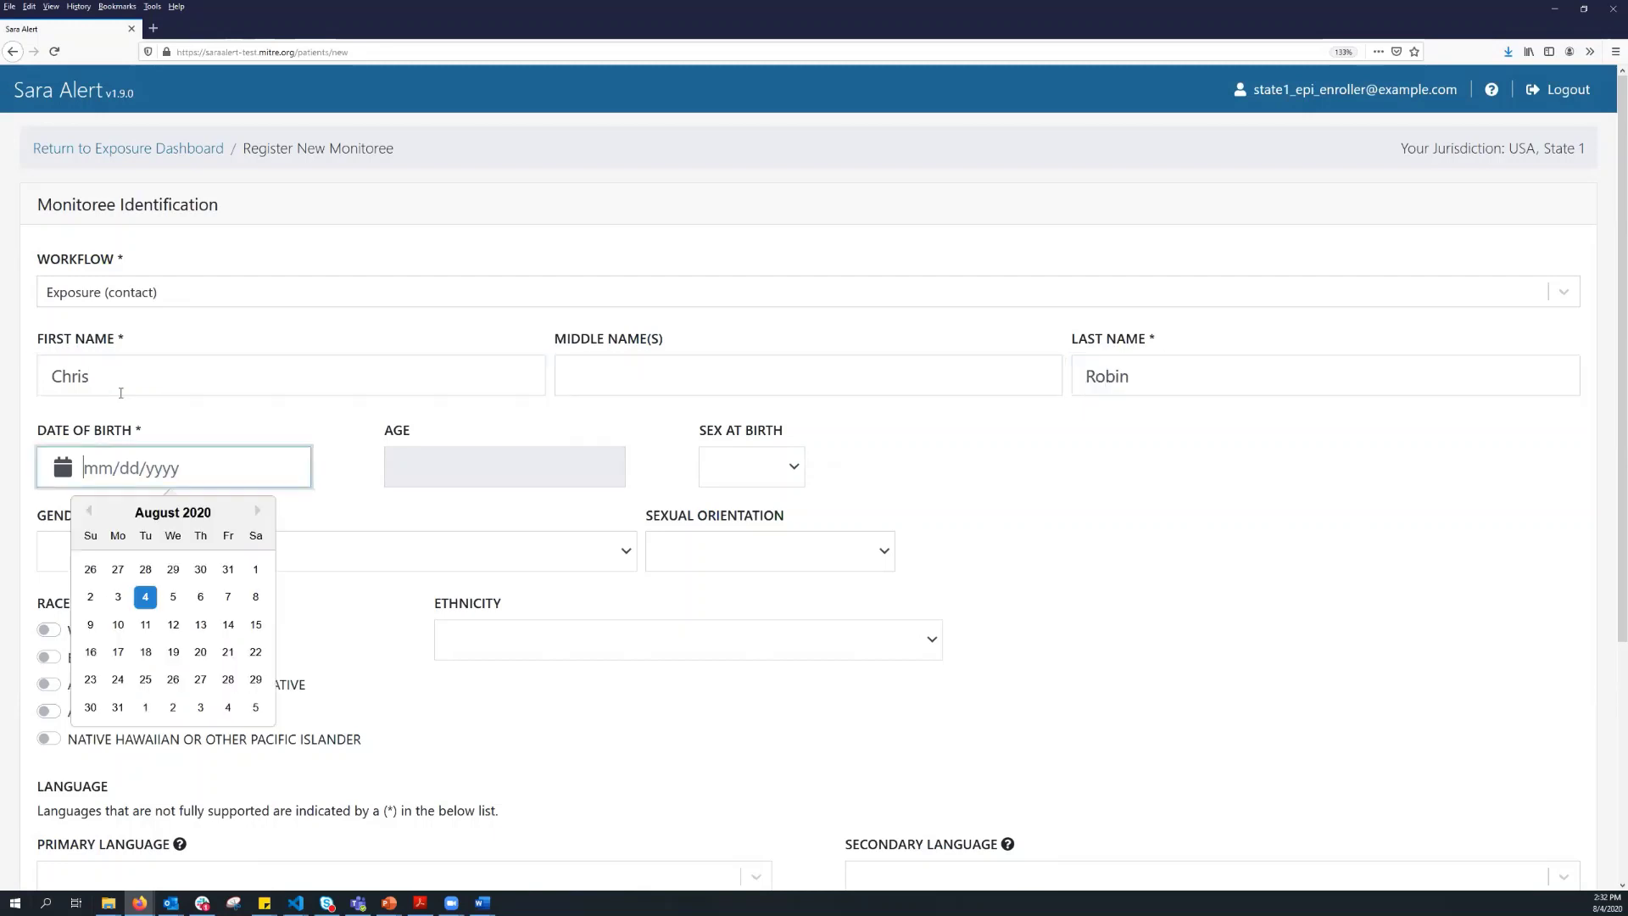
text(02/01/1993)
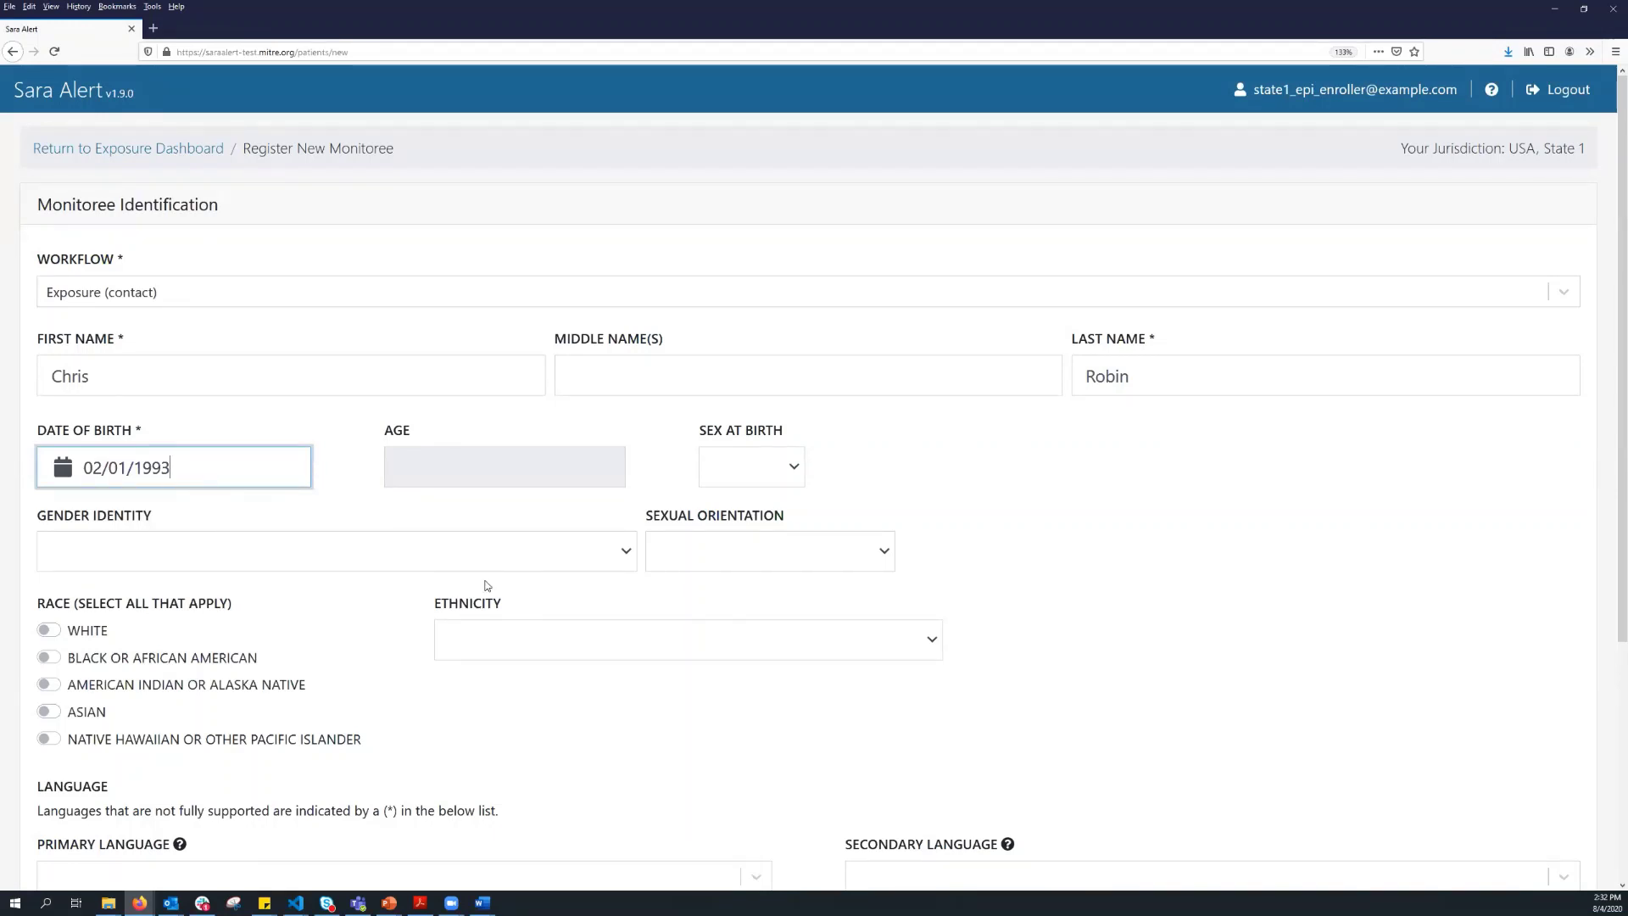
click(78, 635)
click(89, 663)
click(88, 664)
click(91, 636)
Try Arabic and Somali as the monitoree's primary language
scroll(367, 612, down, 4)
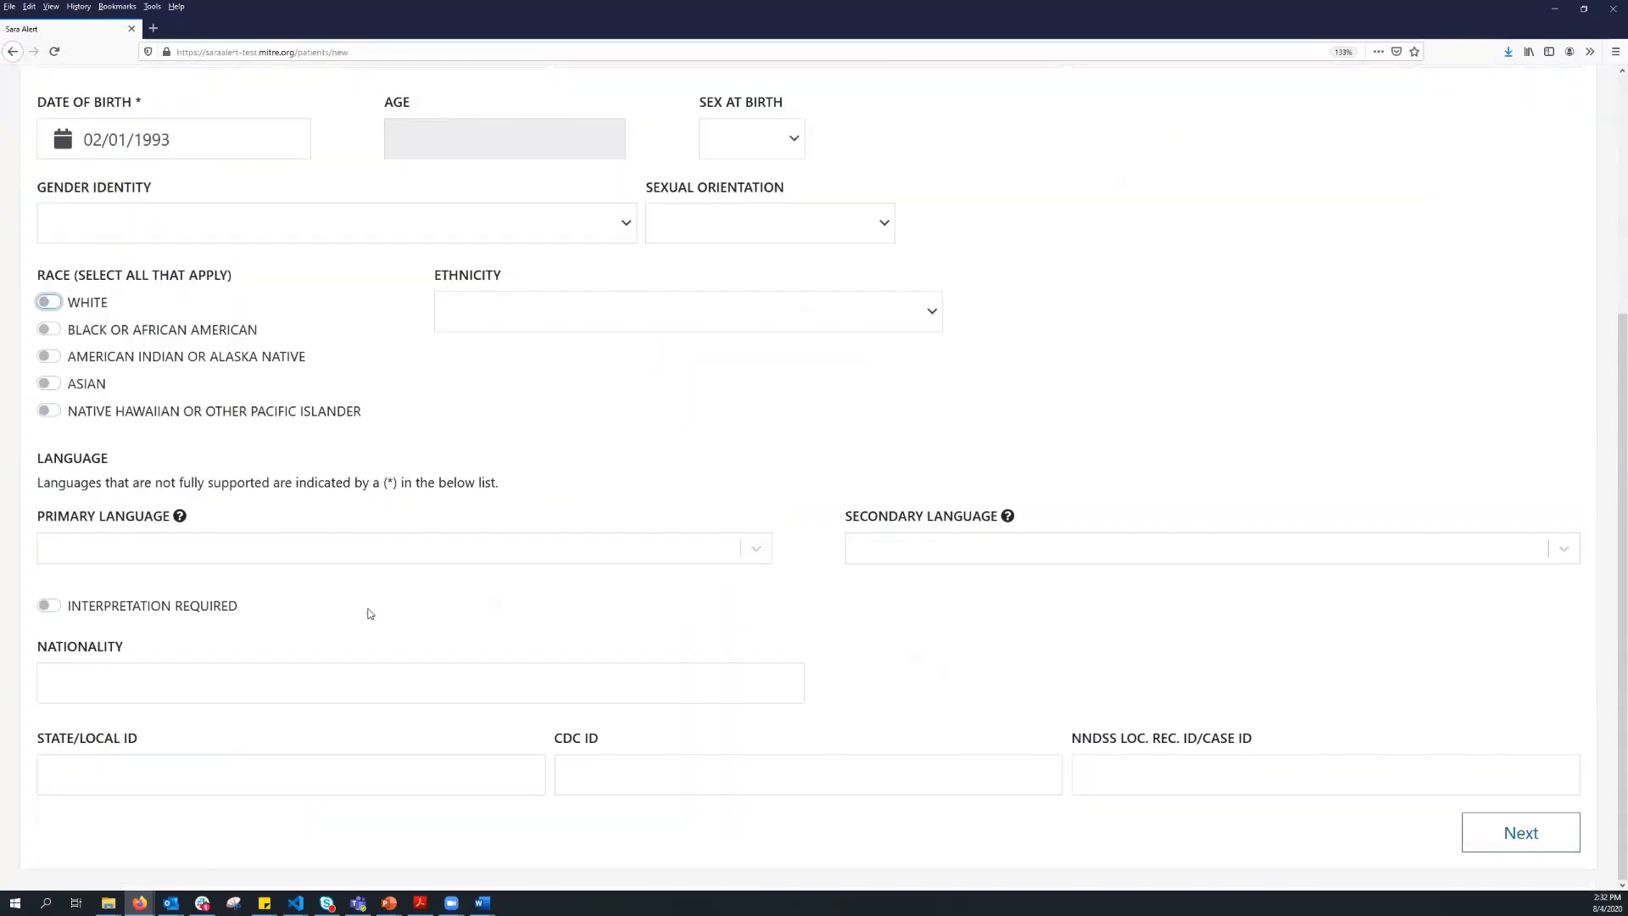
click(231, 556)
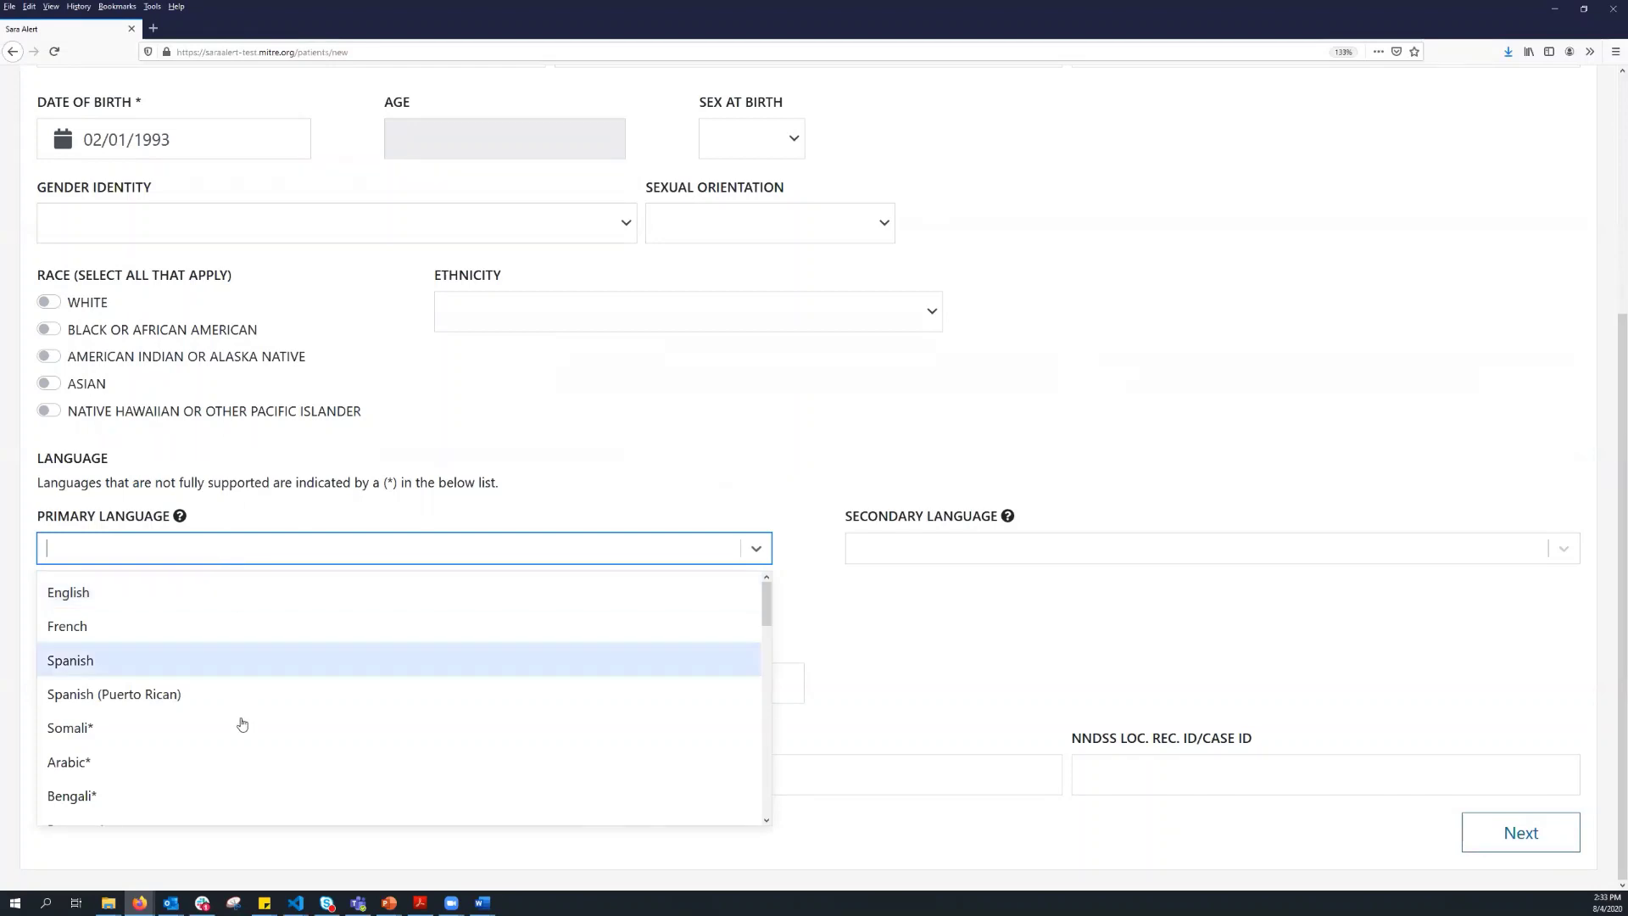
click(247, 774)
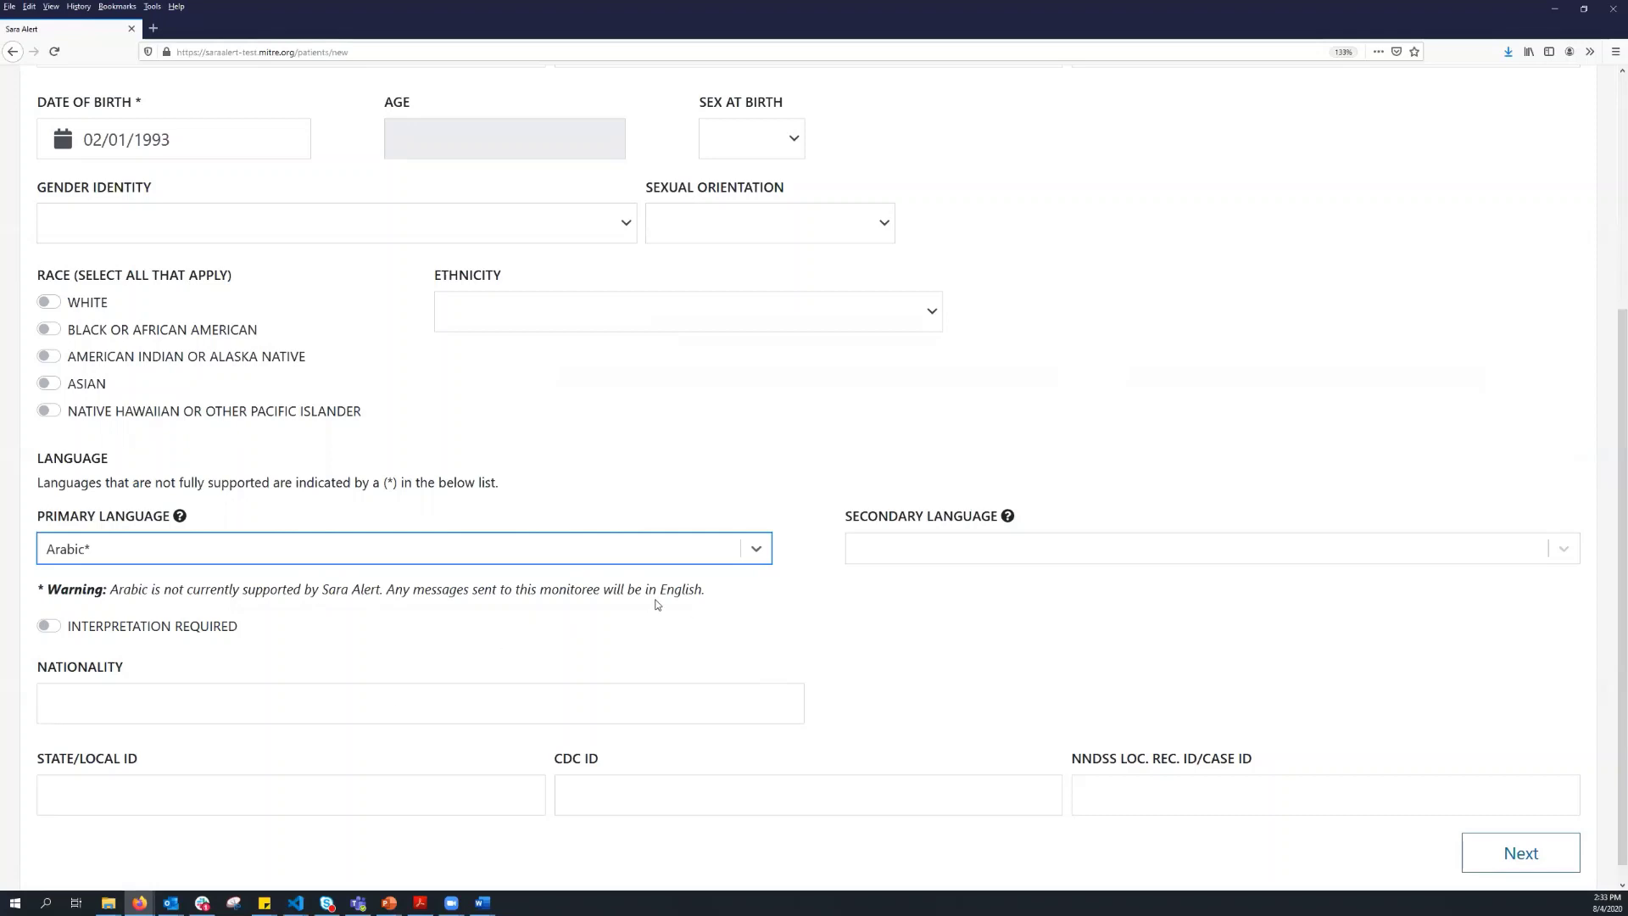
click(334, 557)
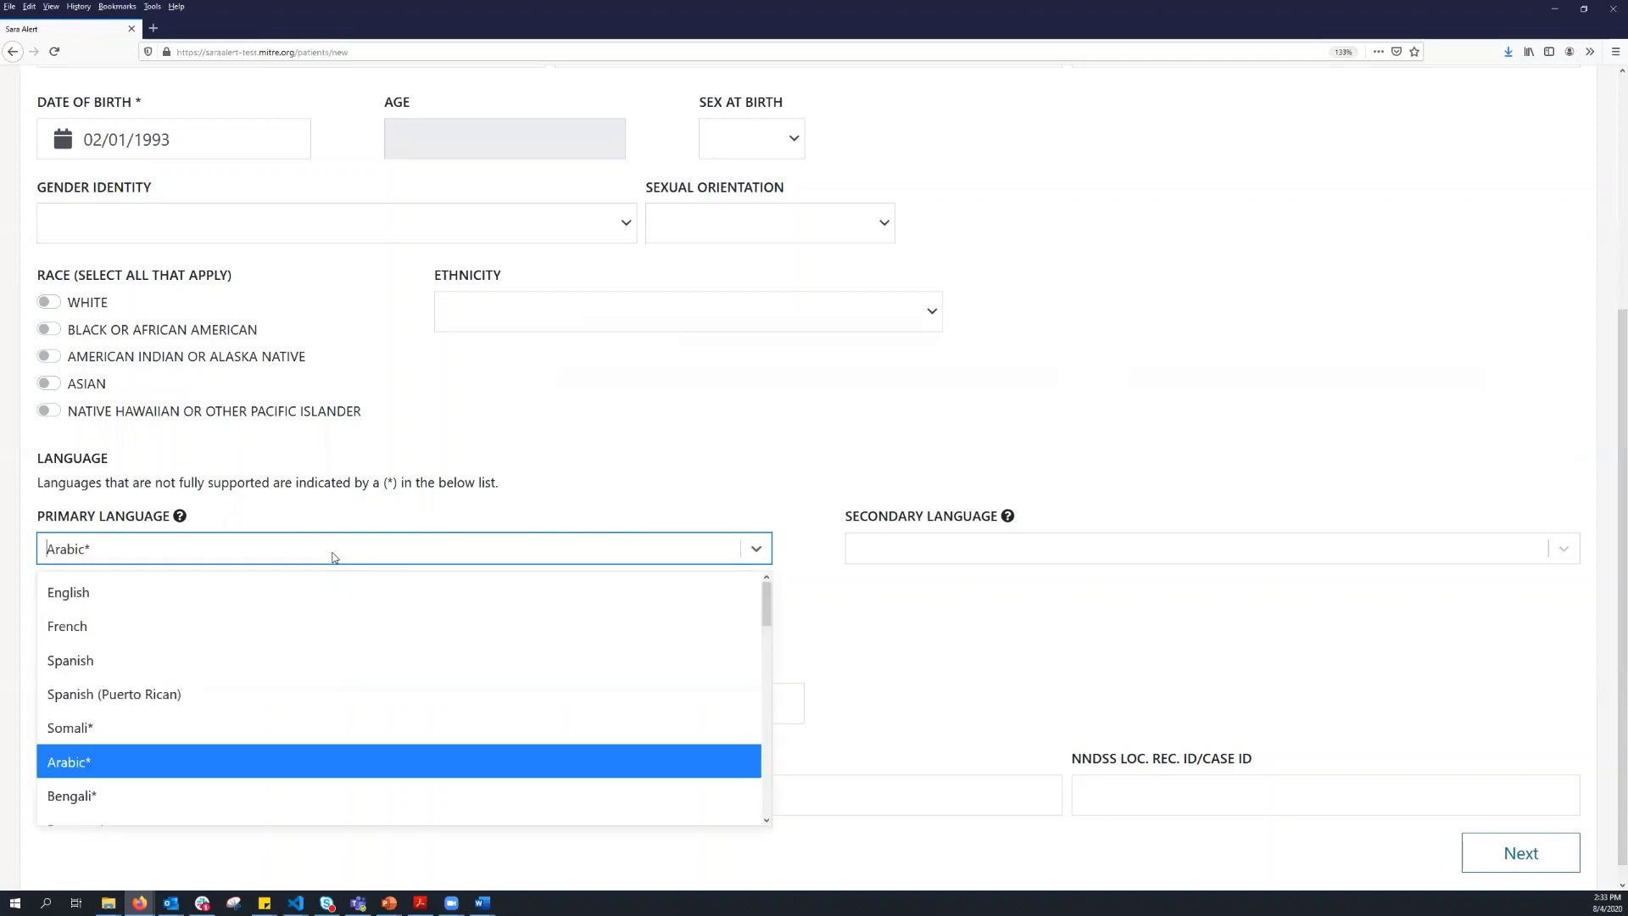
click(268, 727)
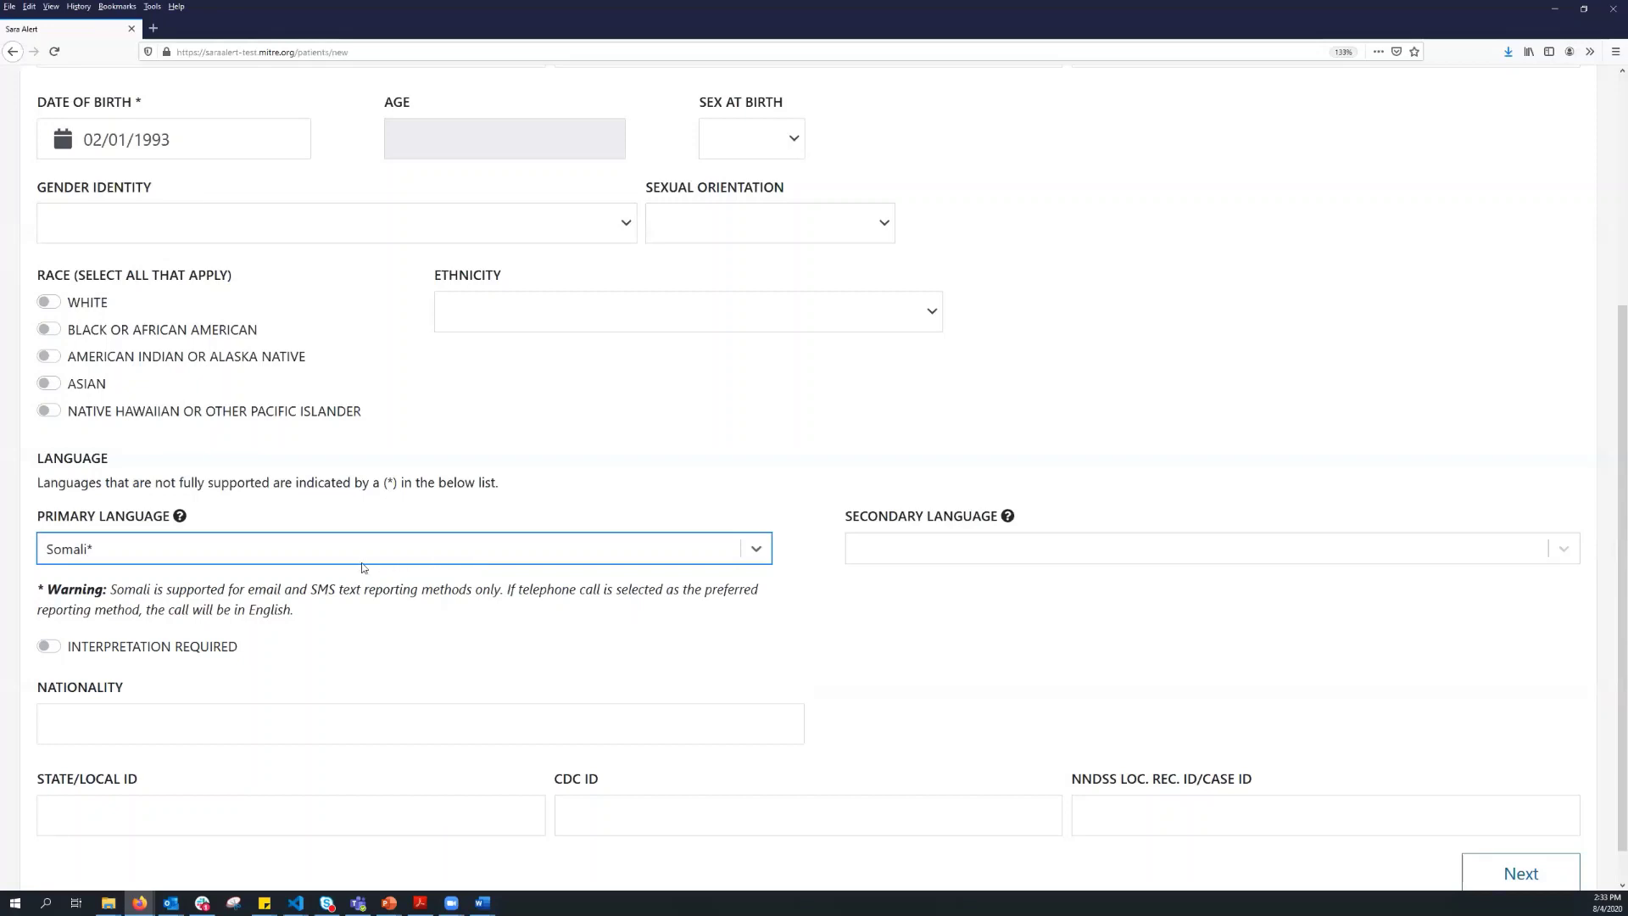
Set the primary language to English and continue to the monitoree's address information
click(262, 549)
click(199, 594)
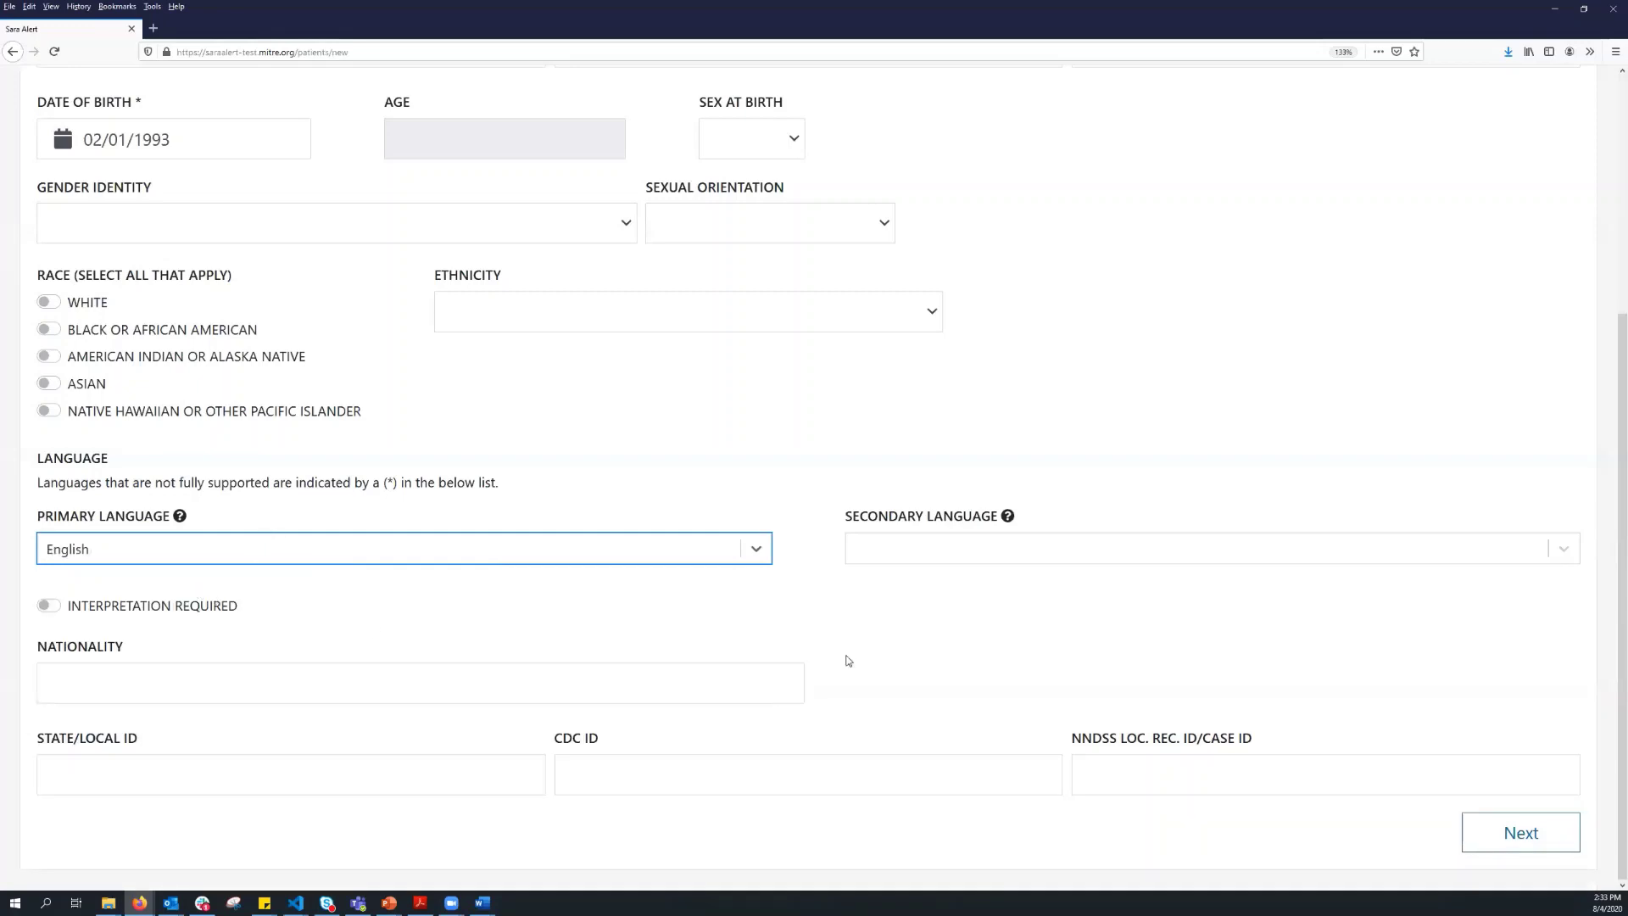
click(1499, 840)
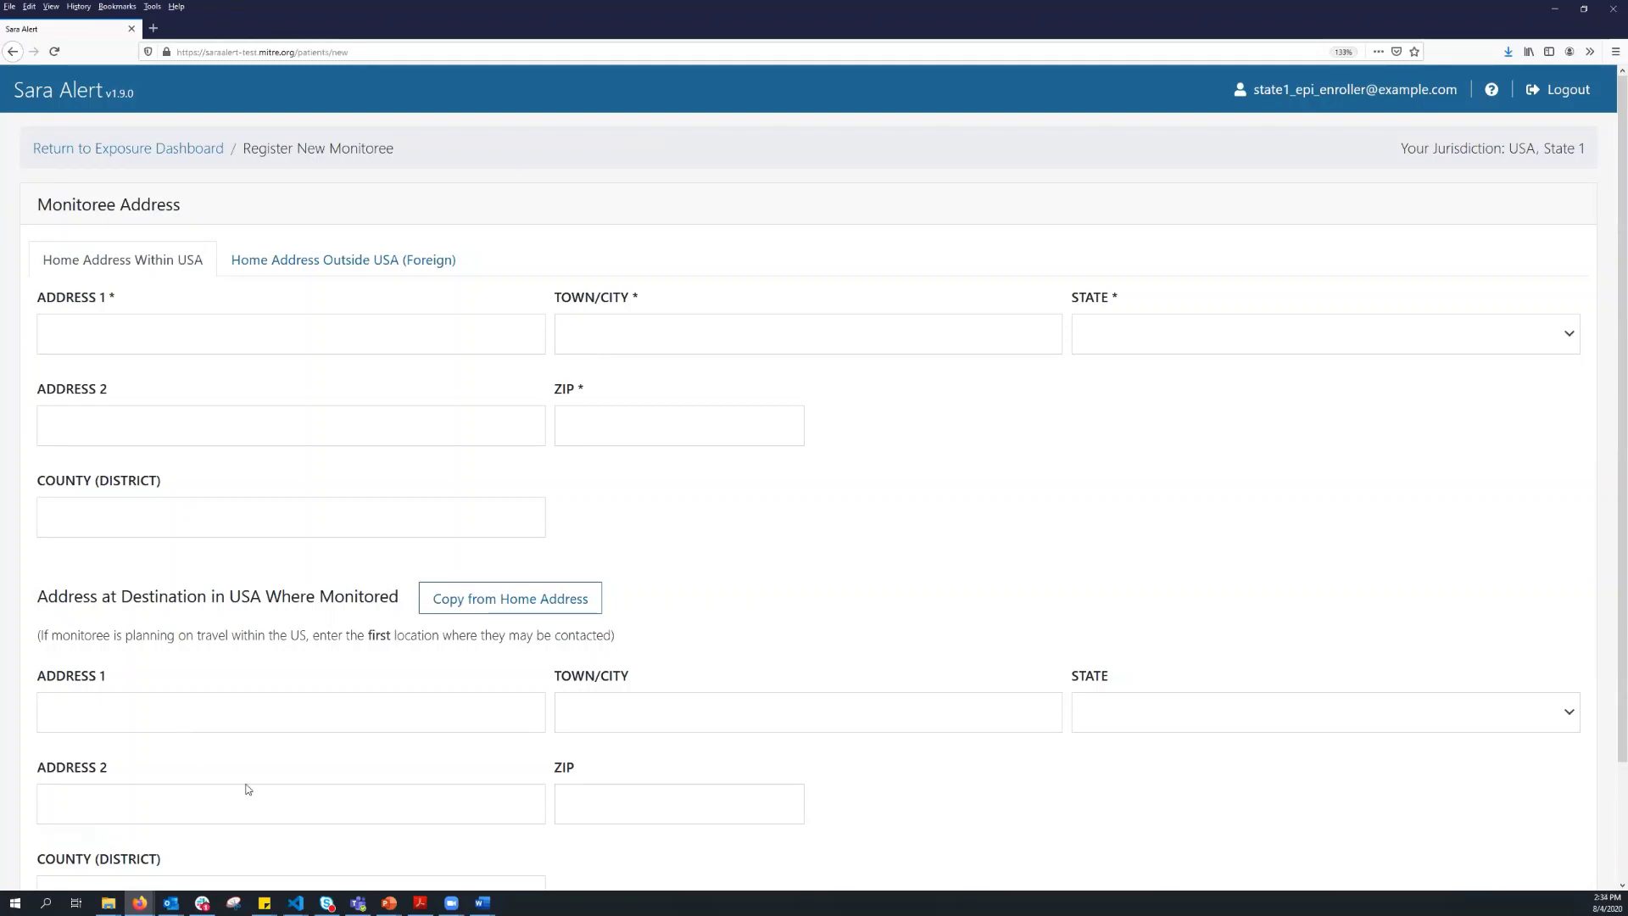
Fill in the home address within the USA with the monitoree's street address, town, state and ZIP code
click(128, 331)
text(10 Main St)
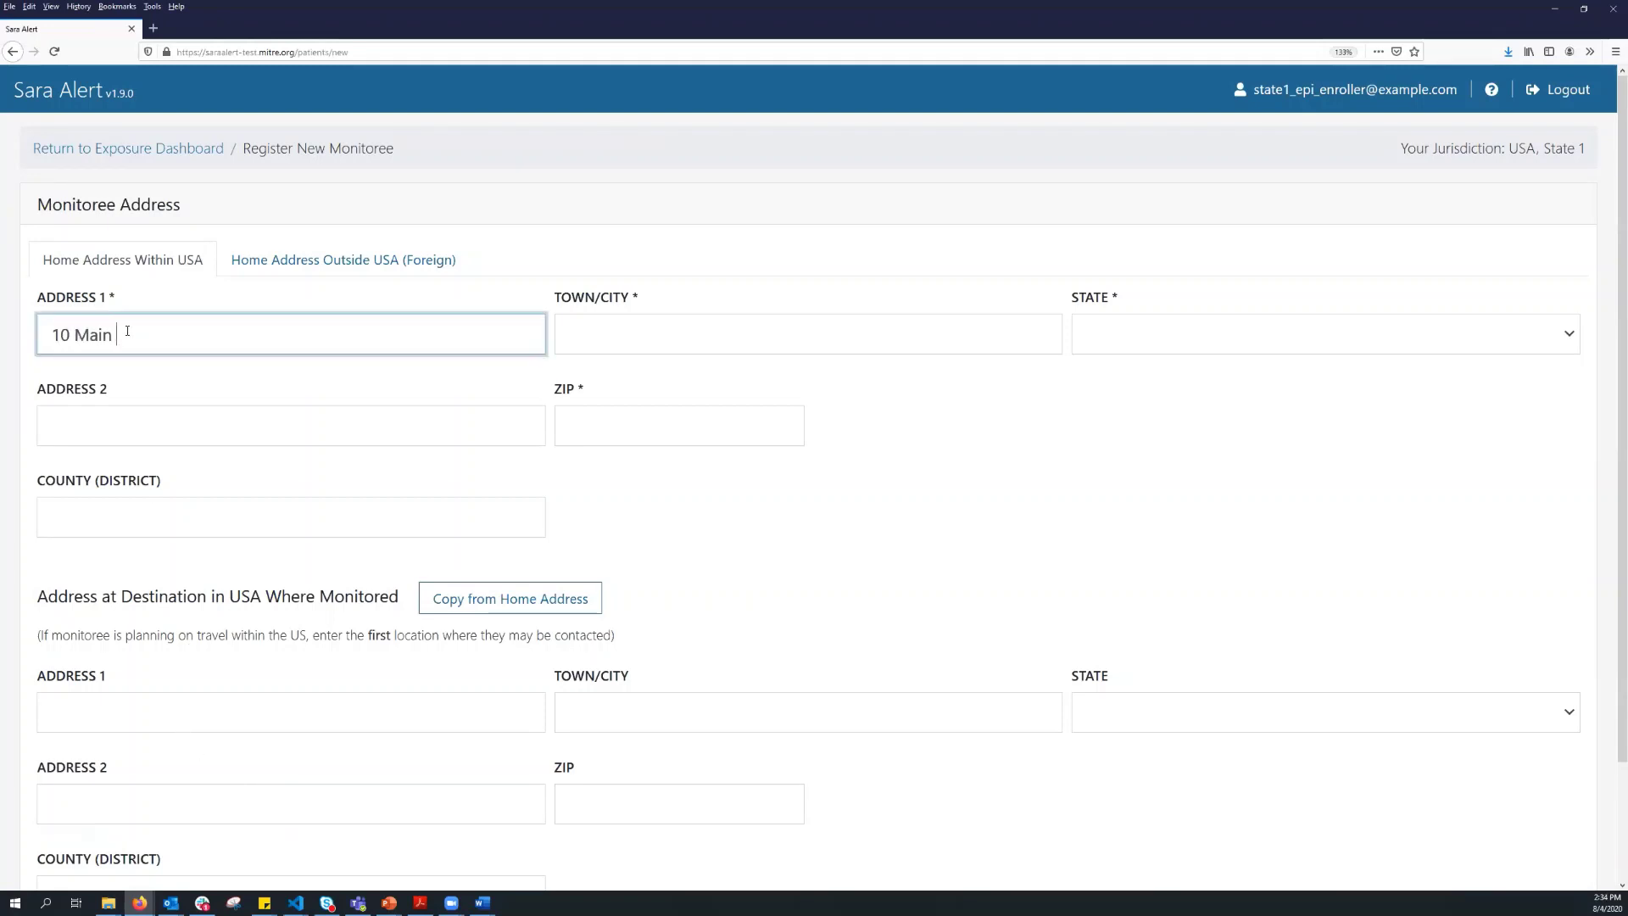
key(Tab)
text(Orlando)
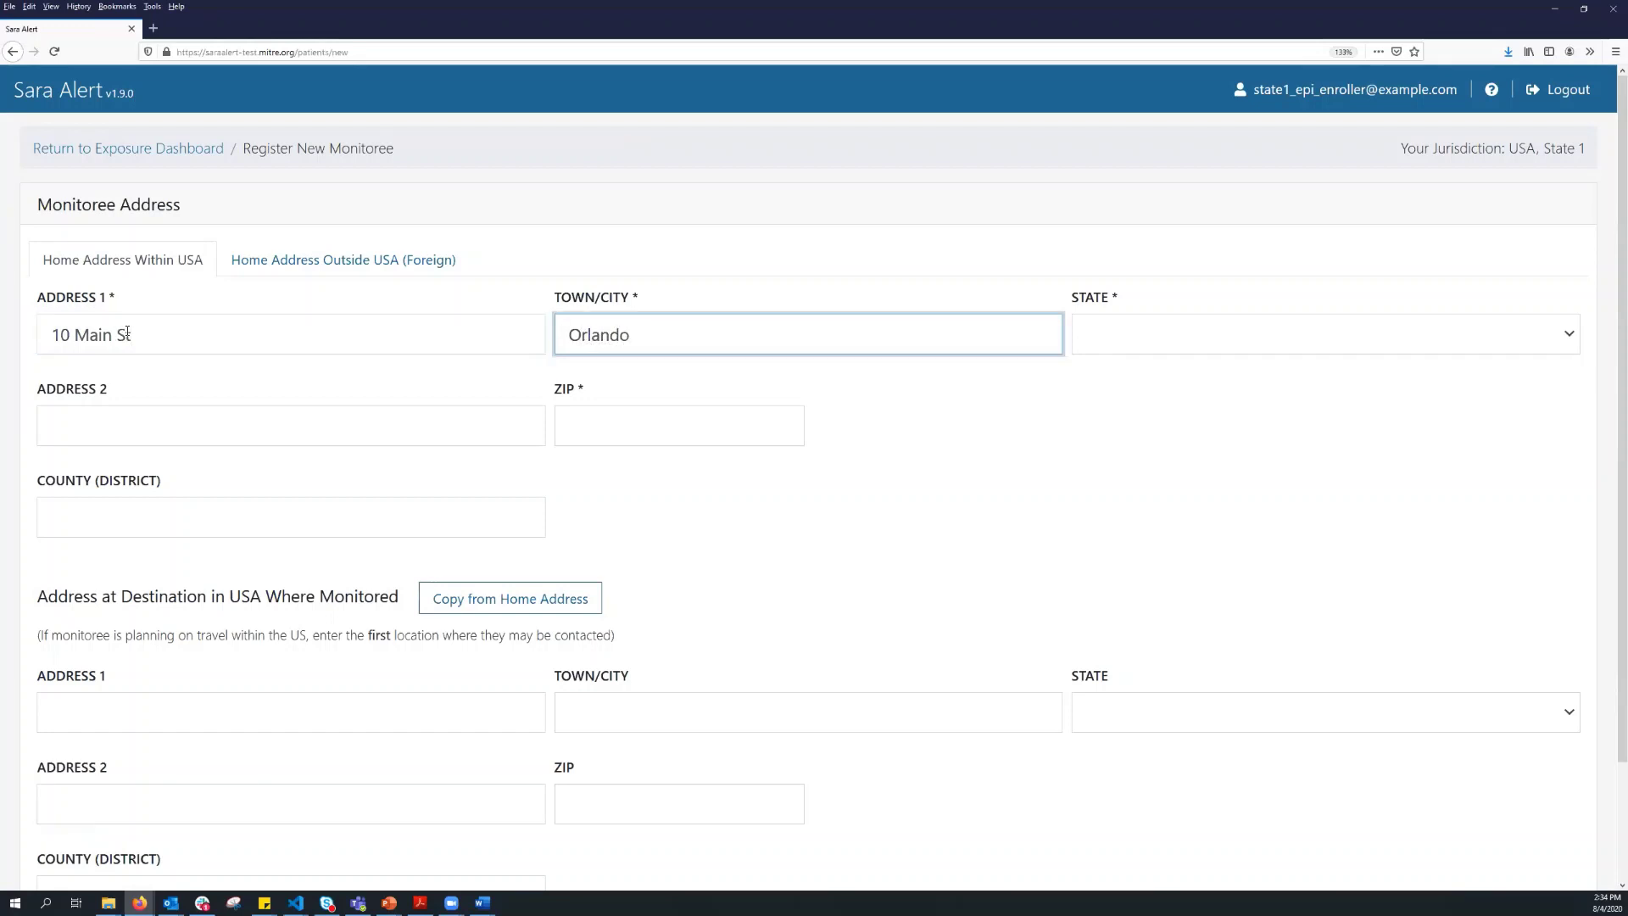
key(Tab)
text(fl)
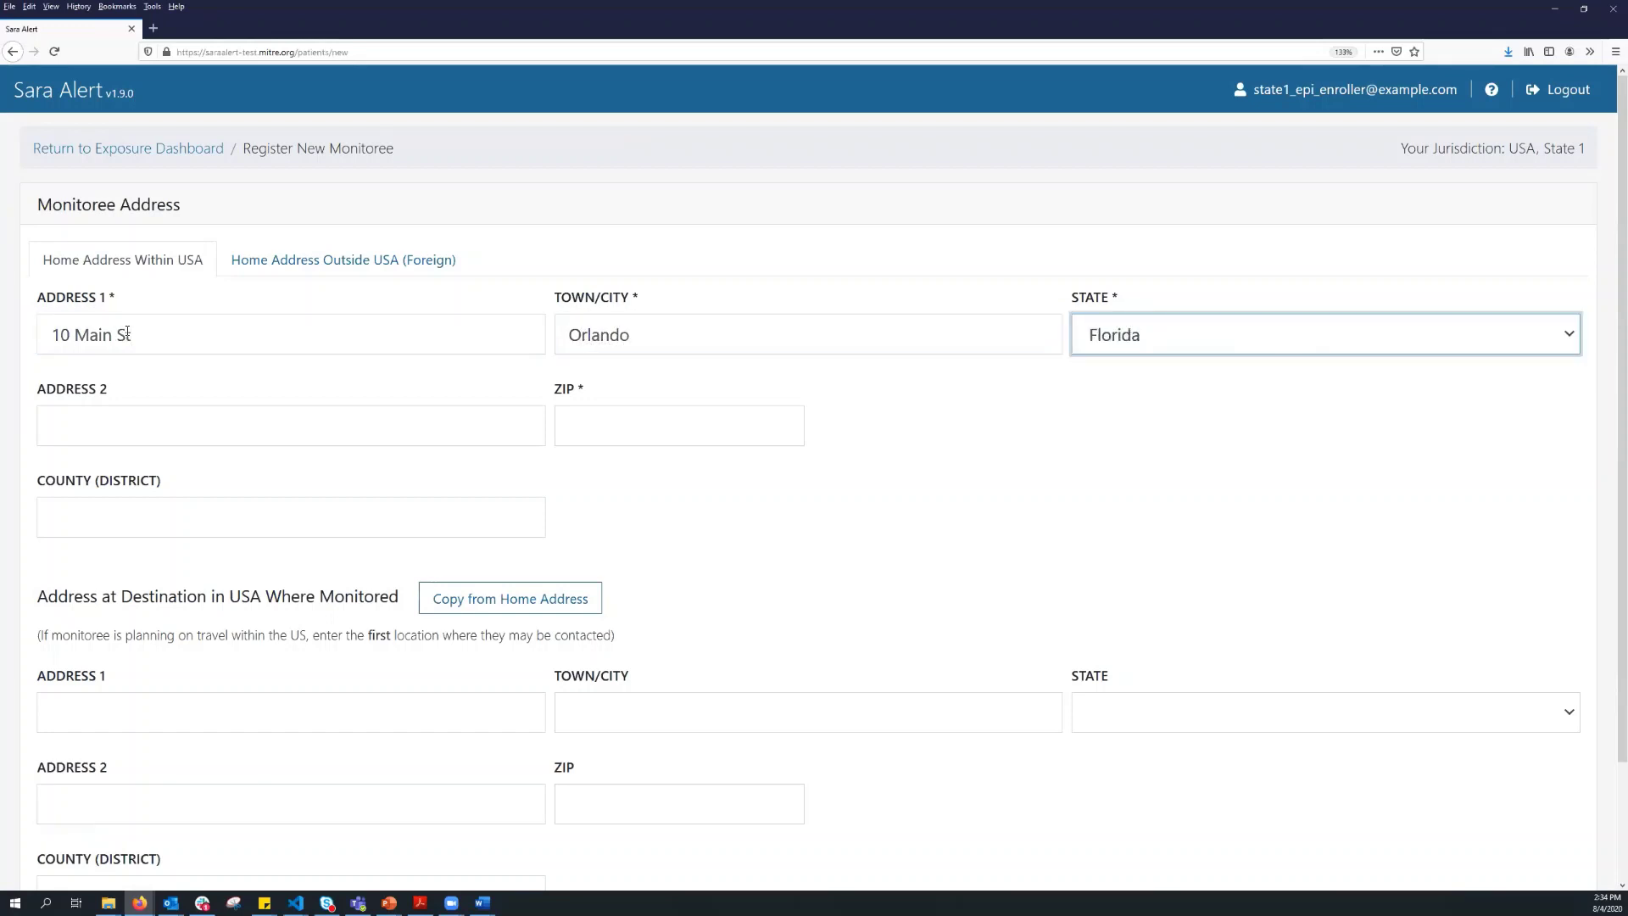
key(Tab)
key(Tab)
text(12345)
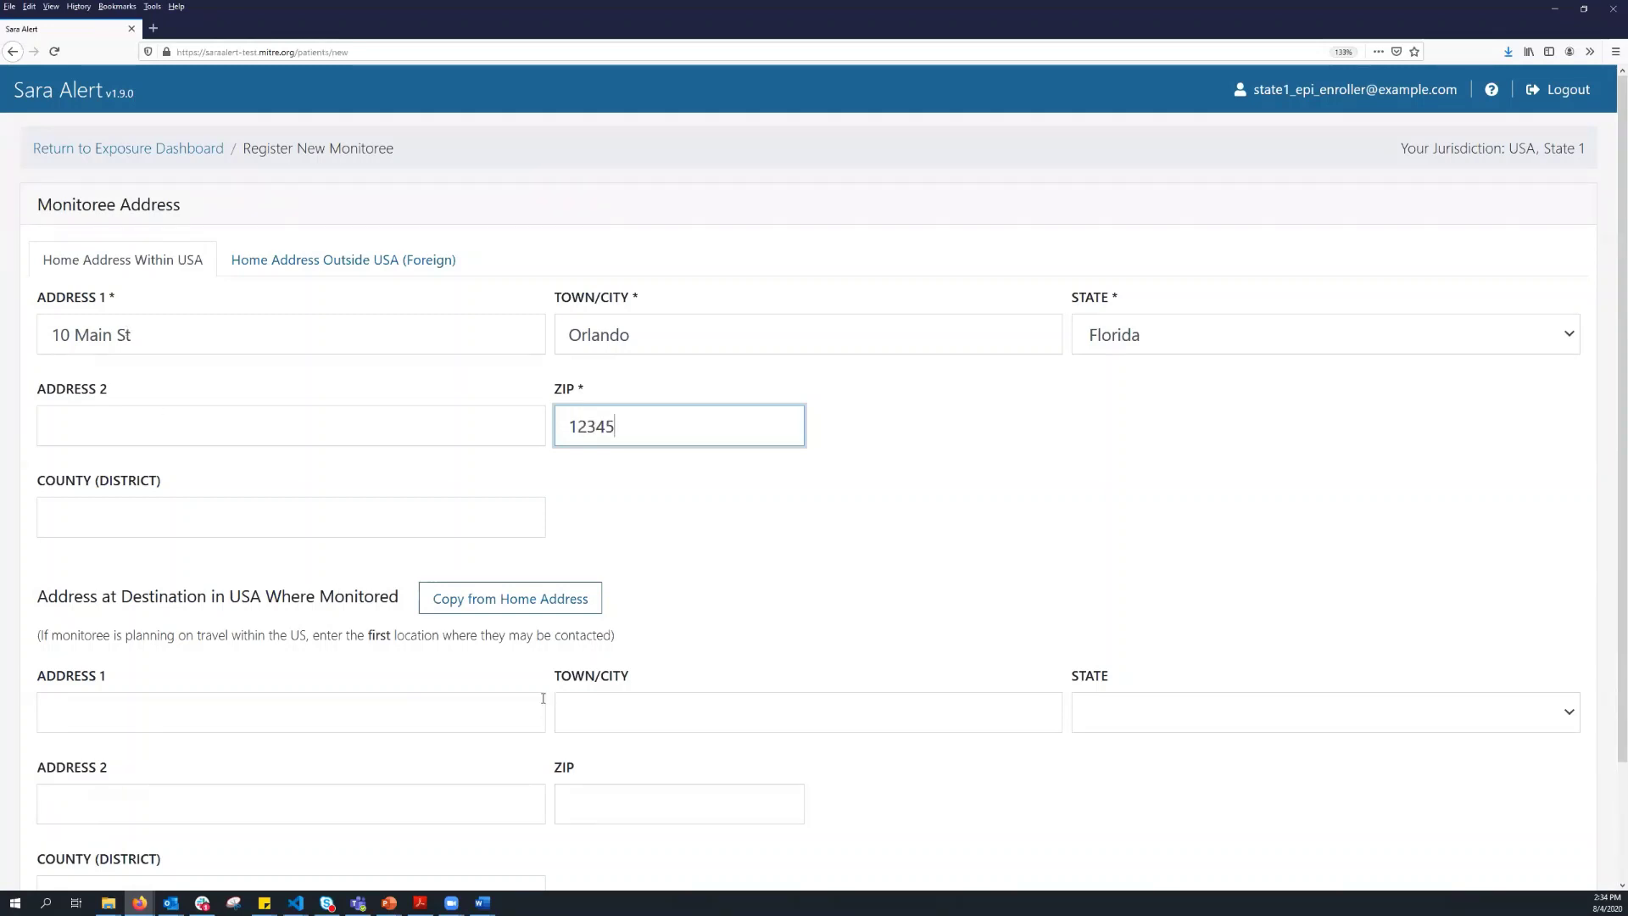
Copy the home address to the monitored destination address and continue to the contact information
scroll(522, 703, down, 2)
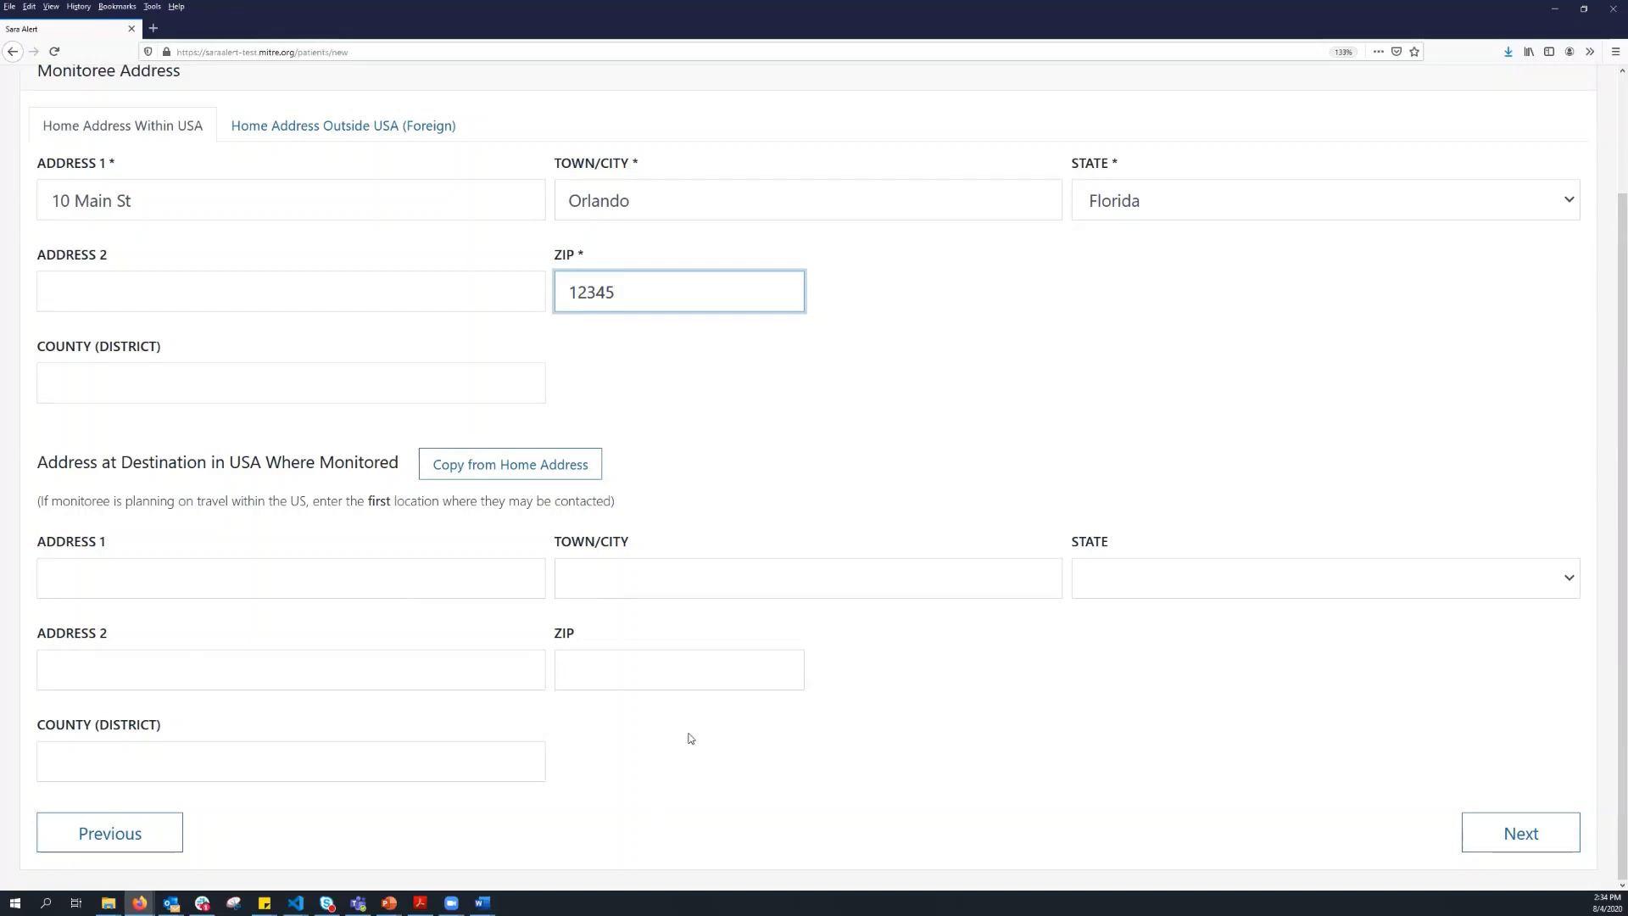
click(521, 476)
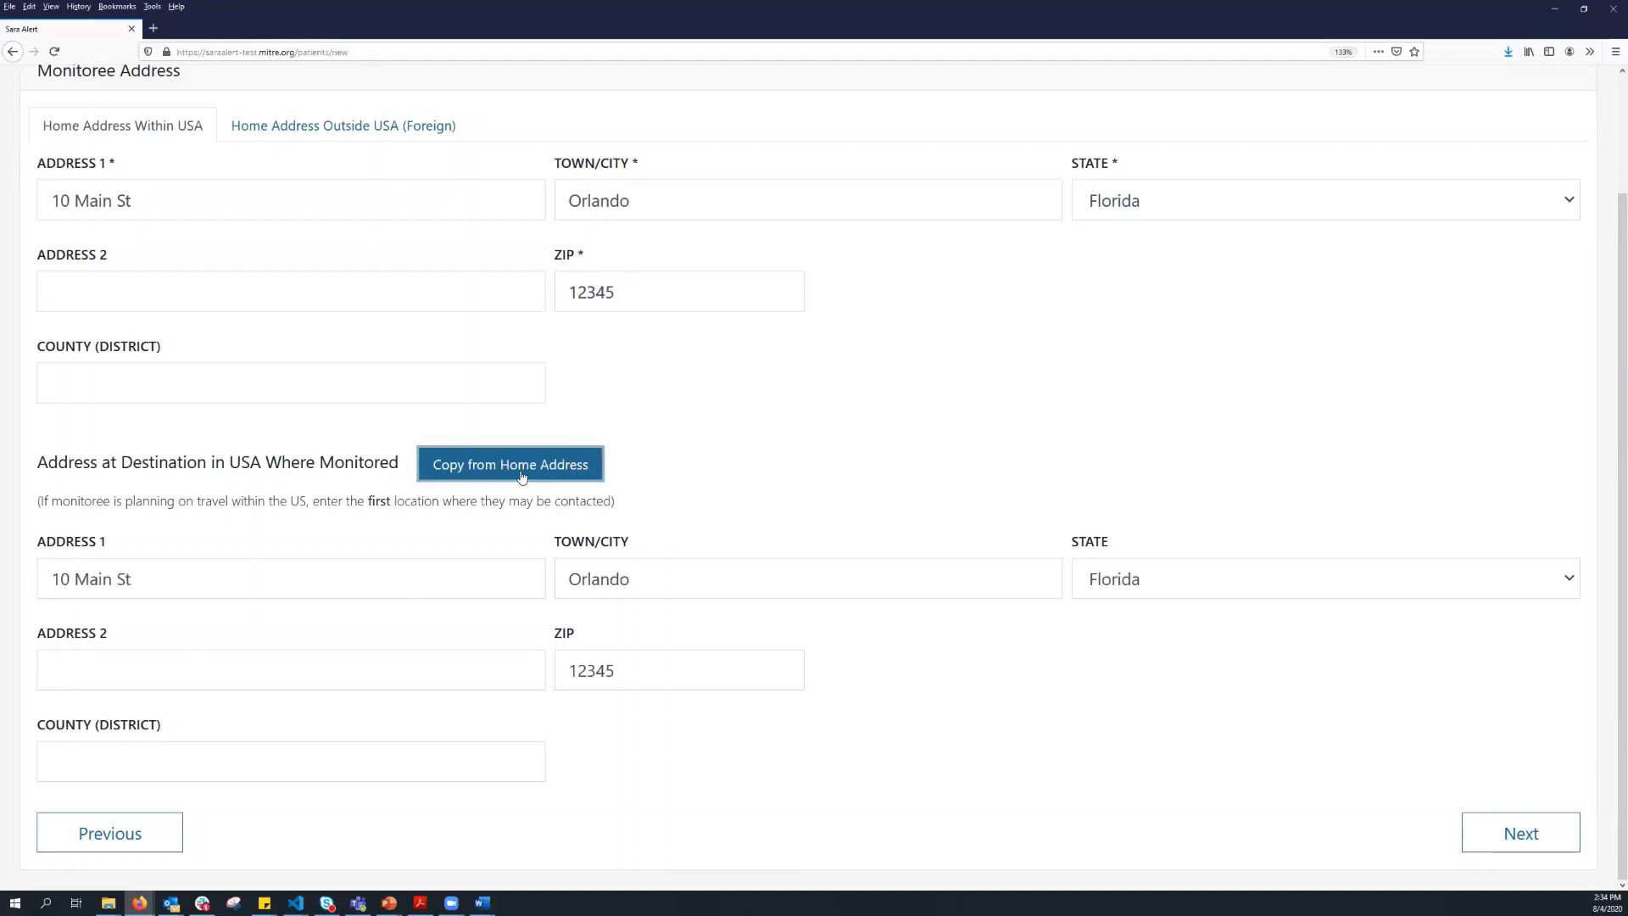
click(1524, 839)
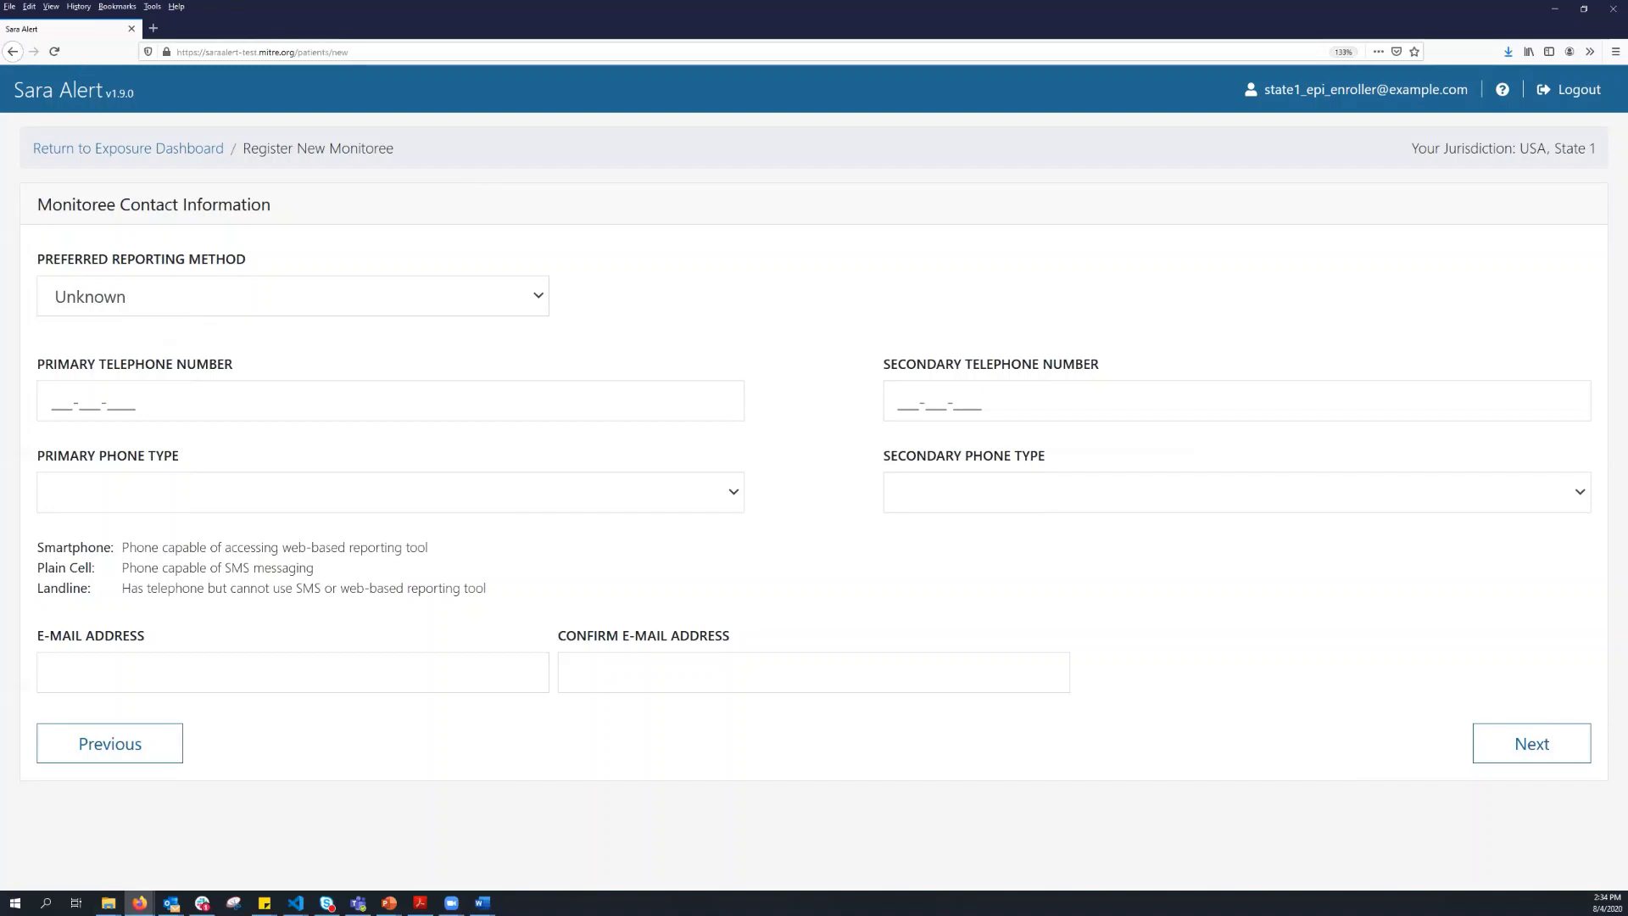
Set the preferred reporting method to Telephone call and enter the monitoree's primary telephone number
click(392, 297)
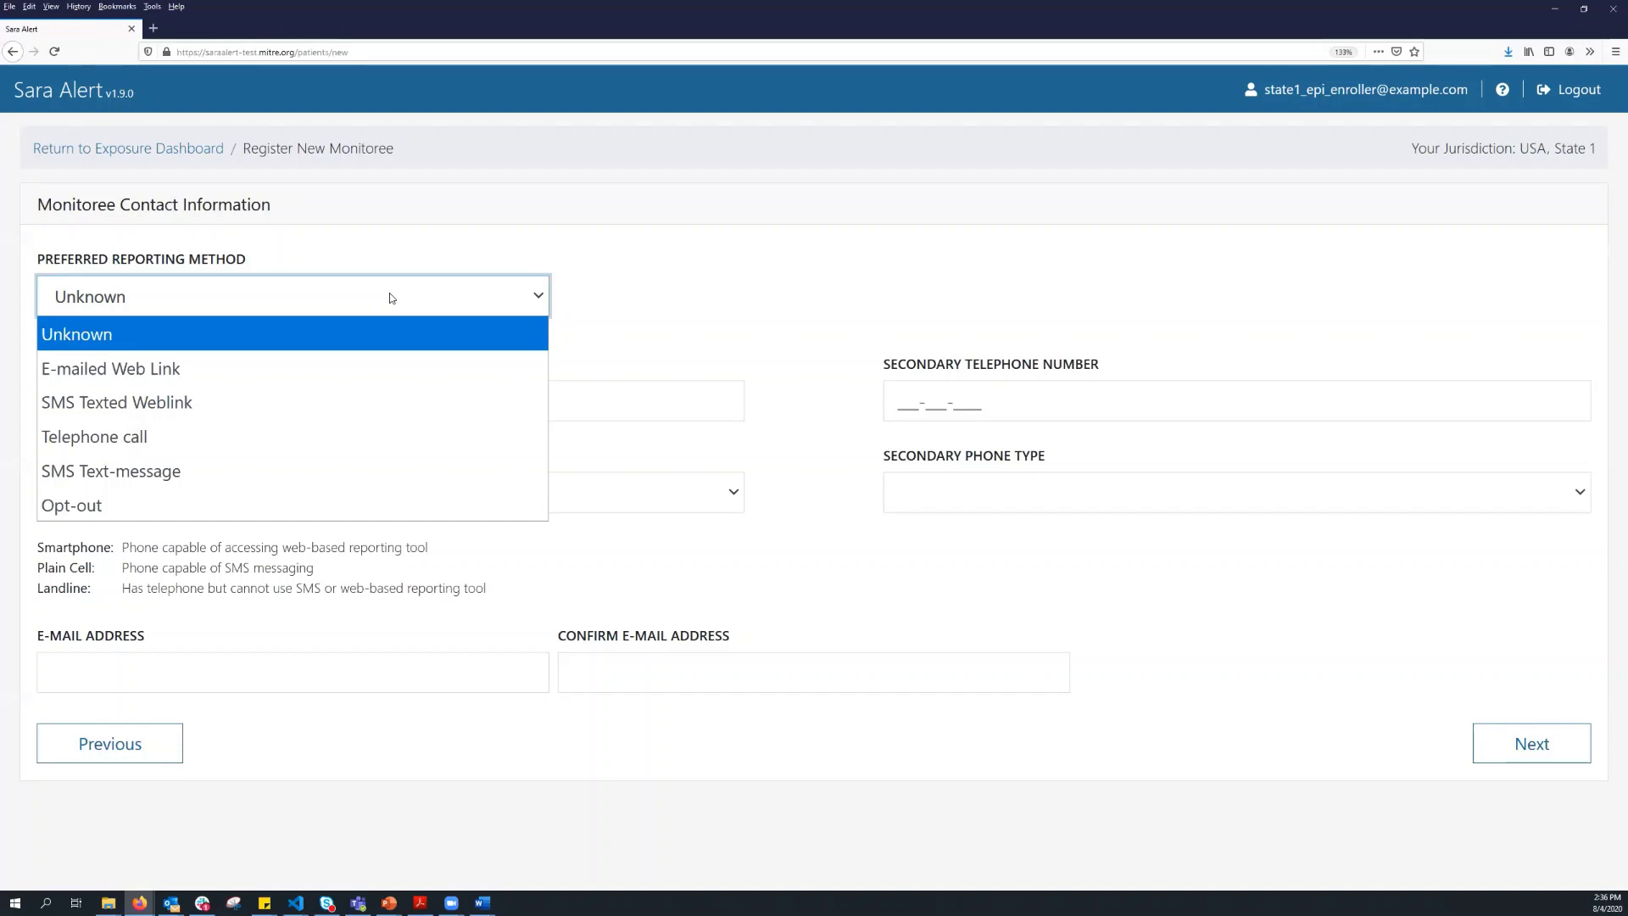
click(190, 437)
click(137, 476)
text(123-456-78)
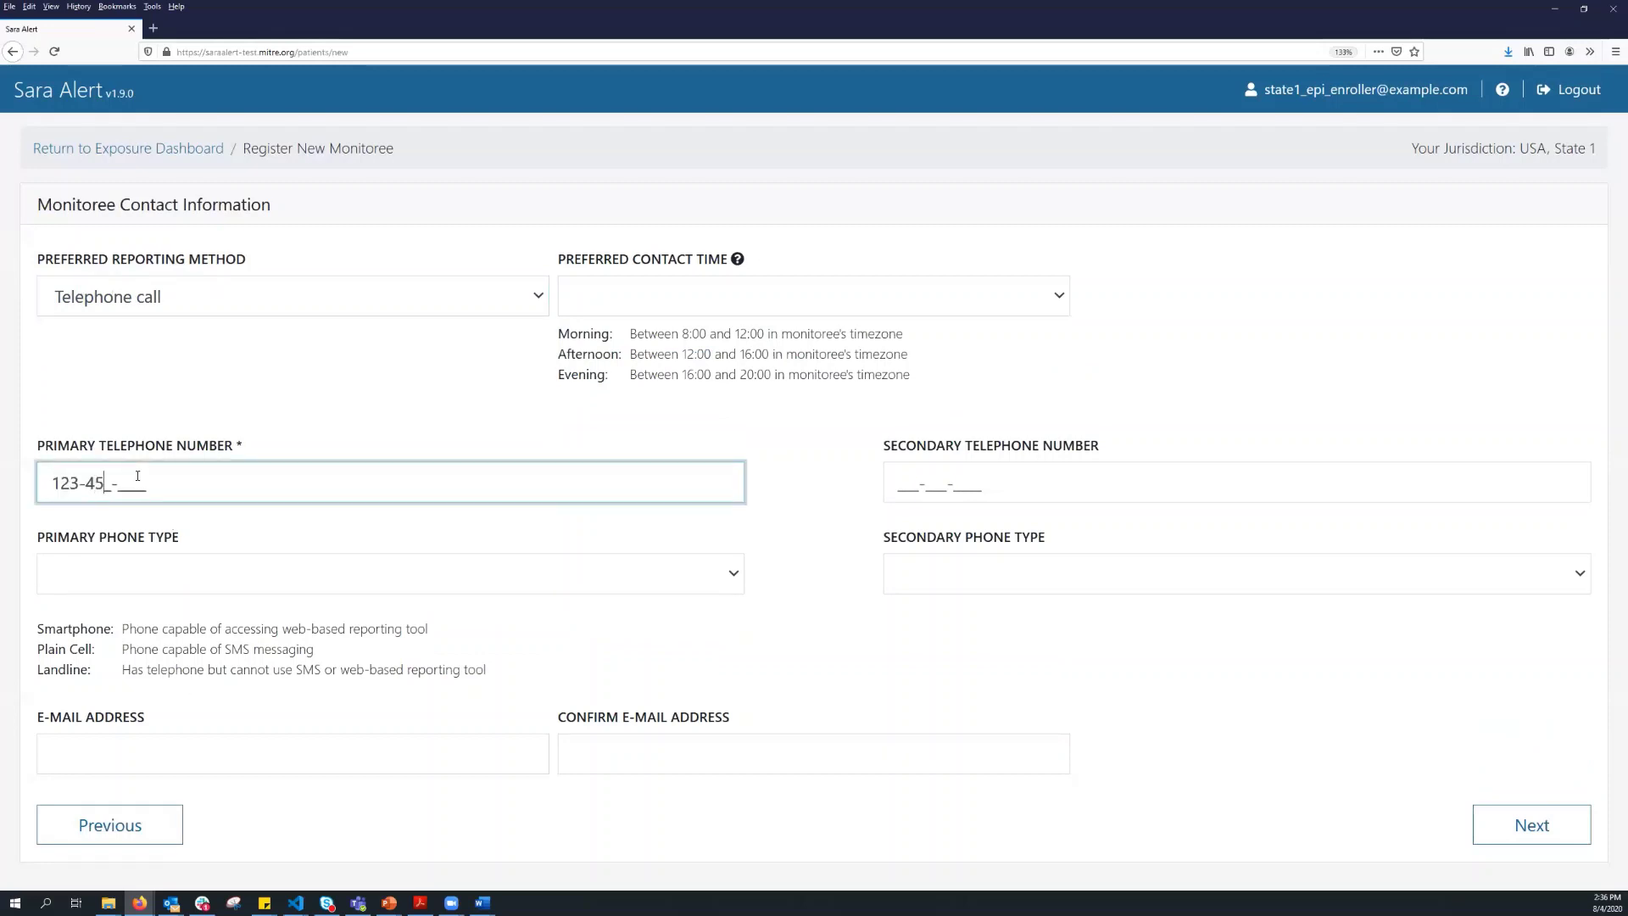
text(90)
Advance to the potential exposure information, leaving the arrival and additional planned travel details blank
click(1552, 831)
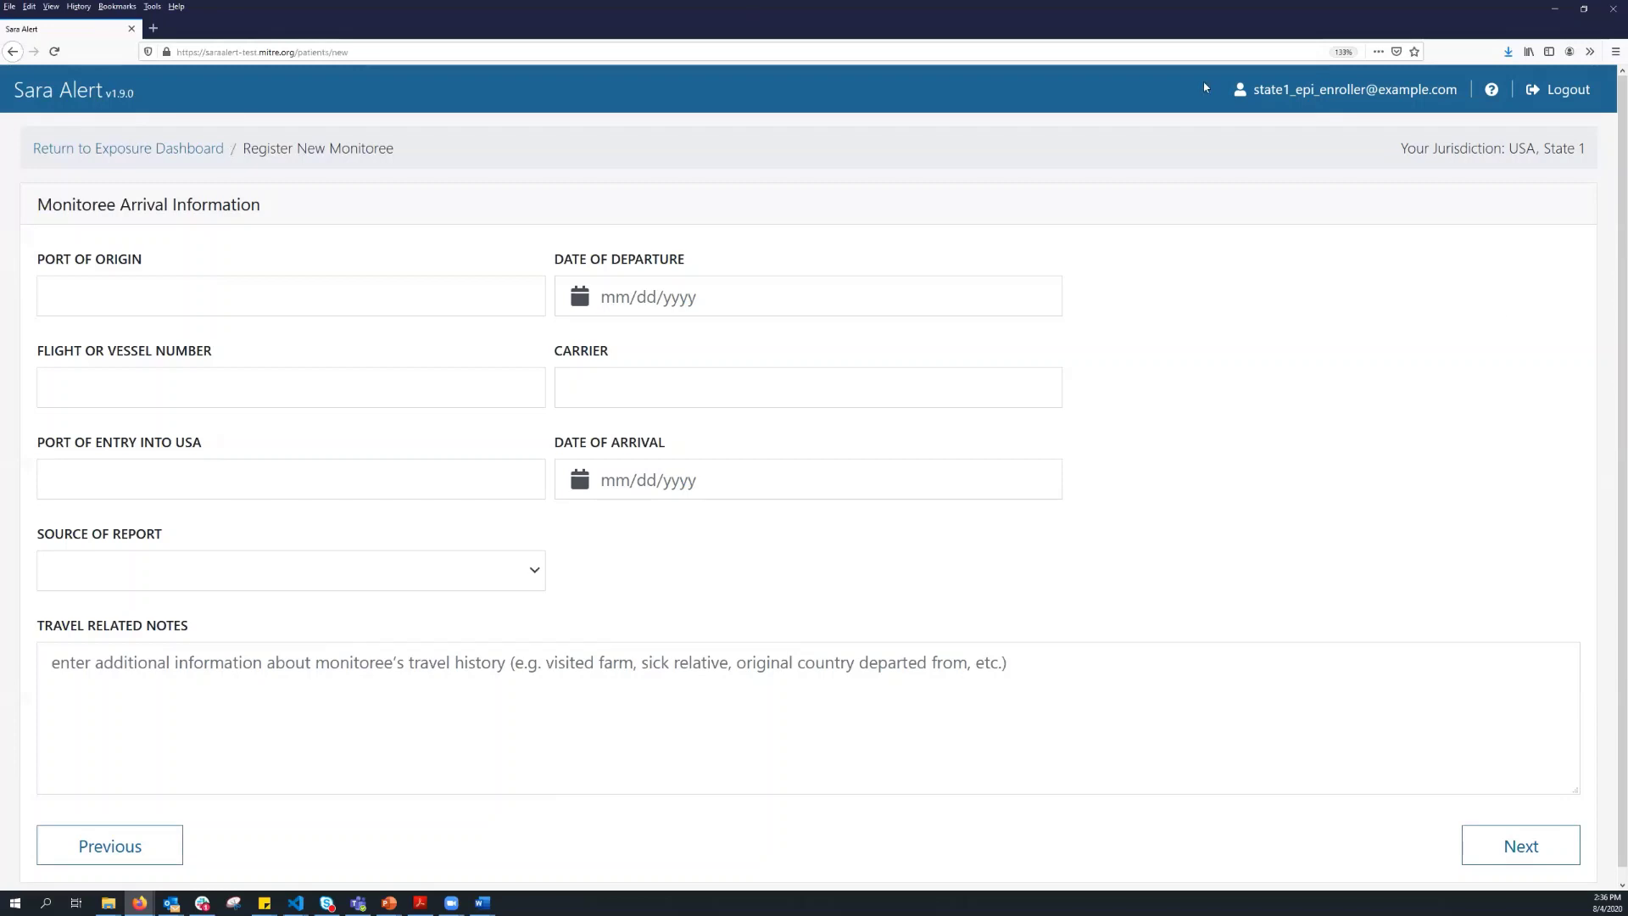
click(1498, 845)
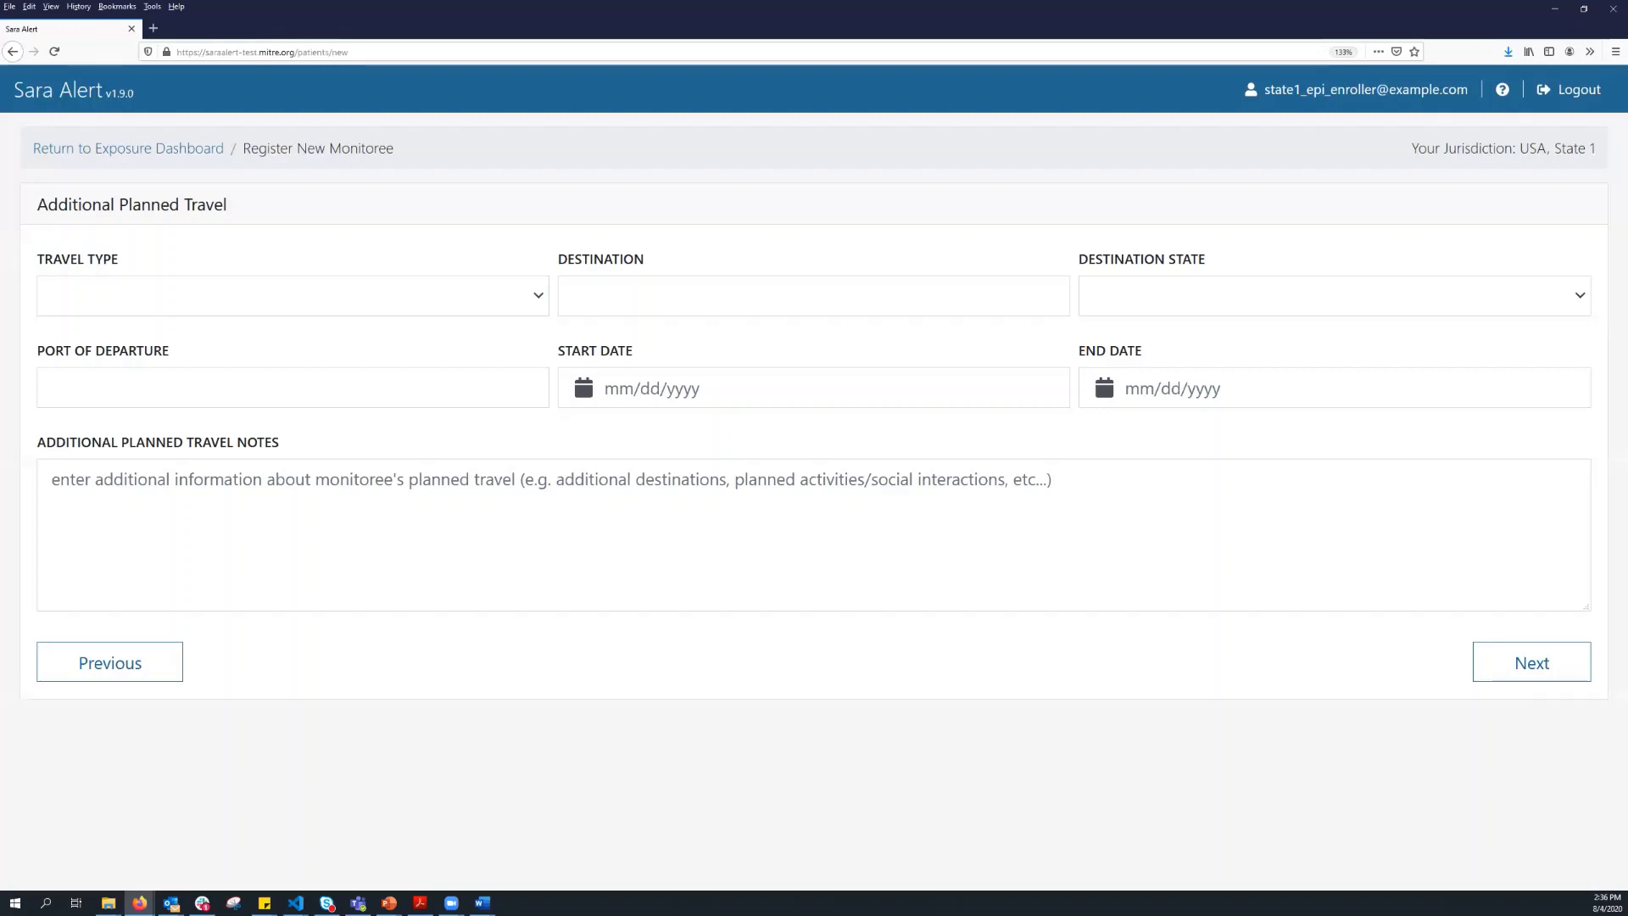
click(1518, 664)
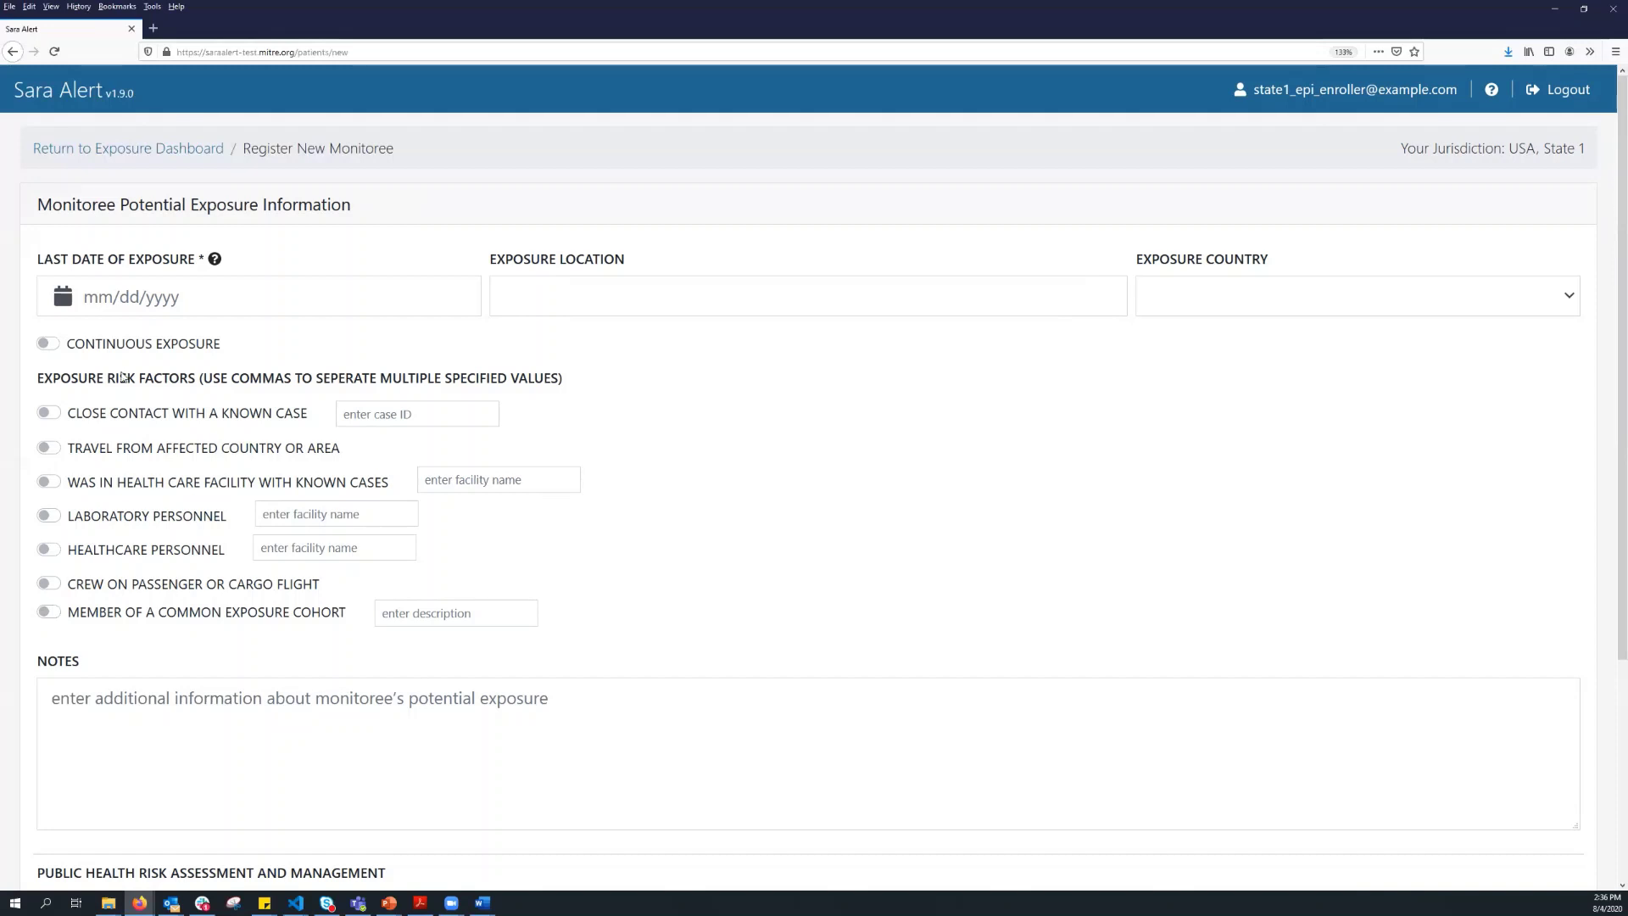
Set the last date of exposure to 08/02/2020, with continuous exposure switched off
click(172, 295)
click(168, 424)
click(185, 295)
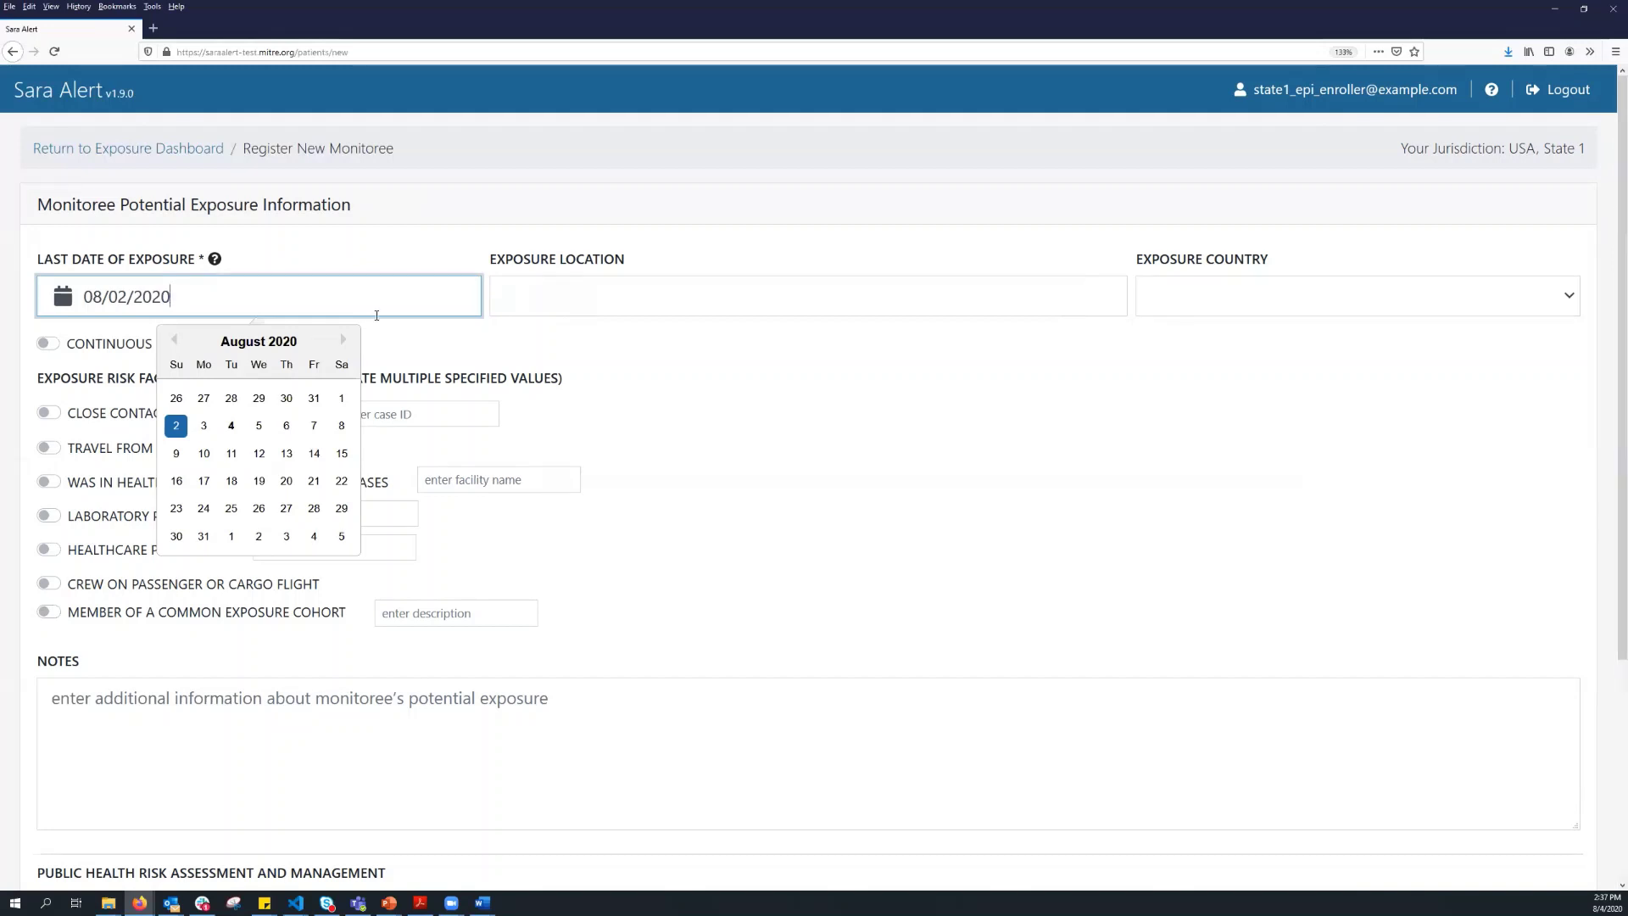
click(441, 352)
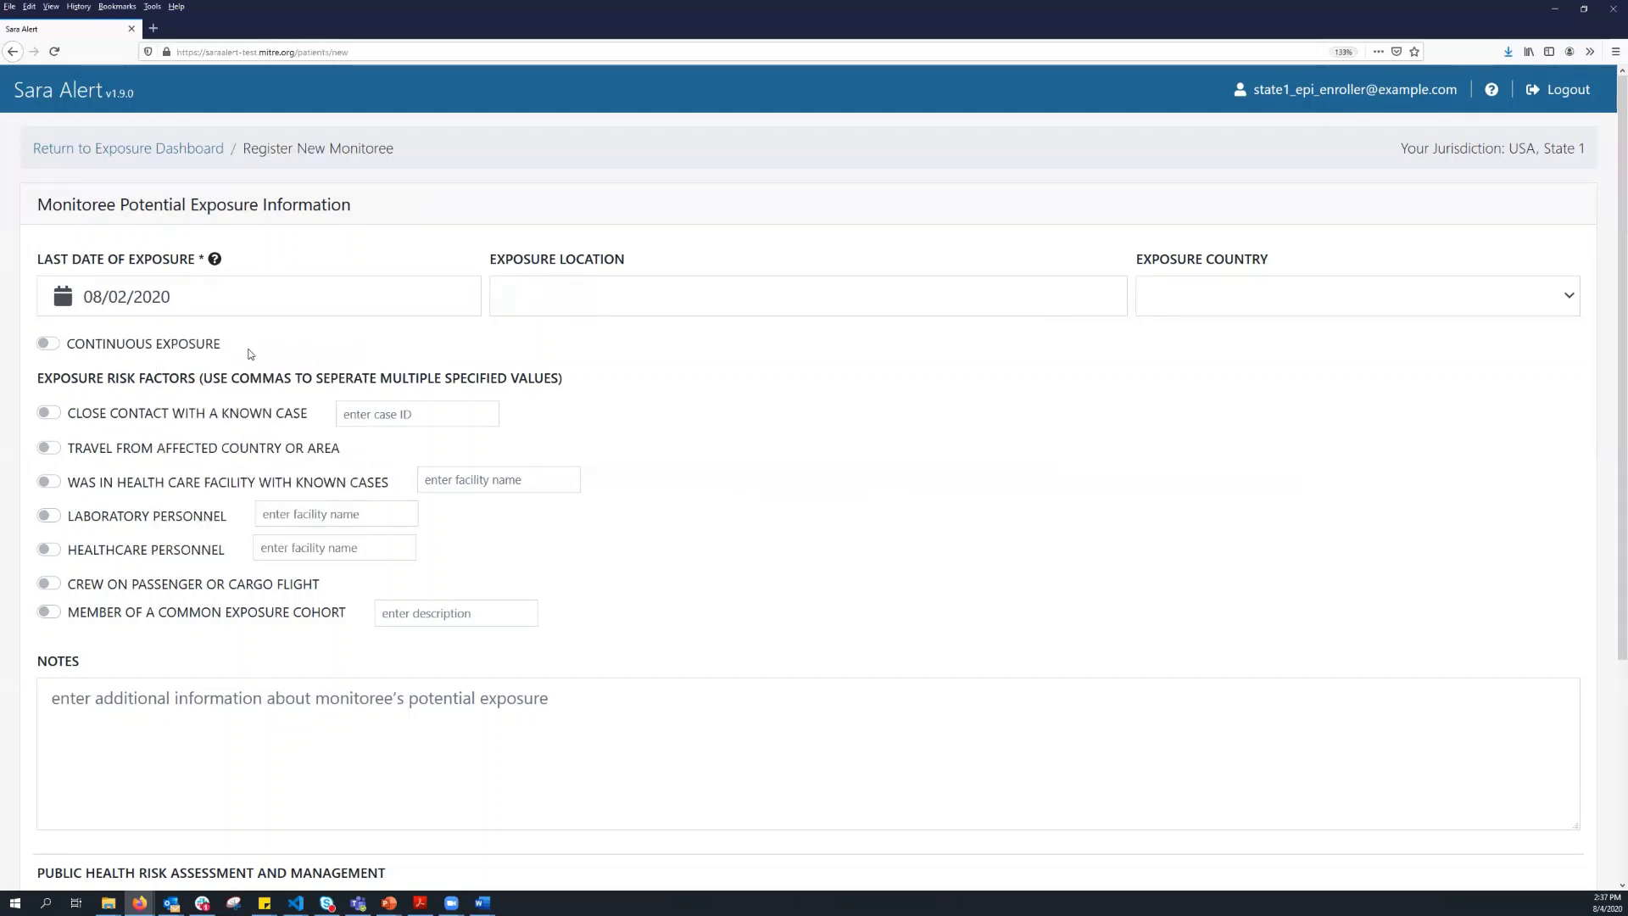
click(48, 344)
click(48, 343)
Look over the exposure risk factors and public health risk assessment fields, and continue to the monitoree review
scroll(704, 588, down, 3)
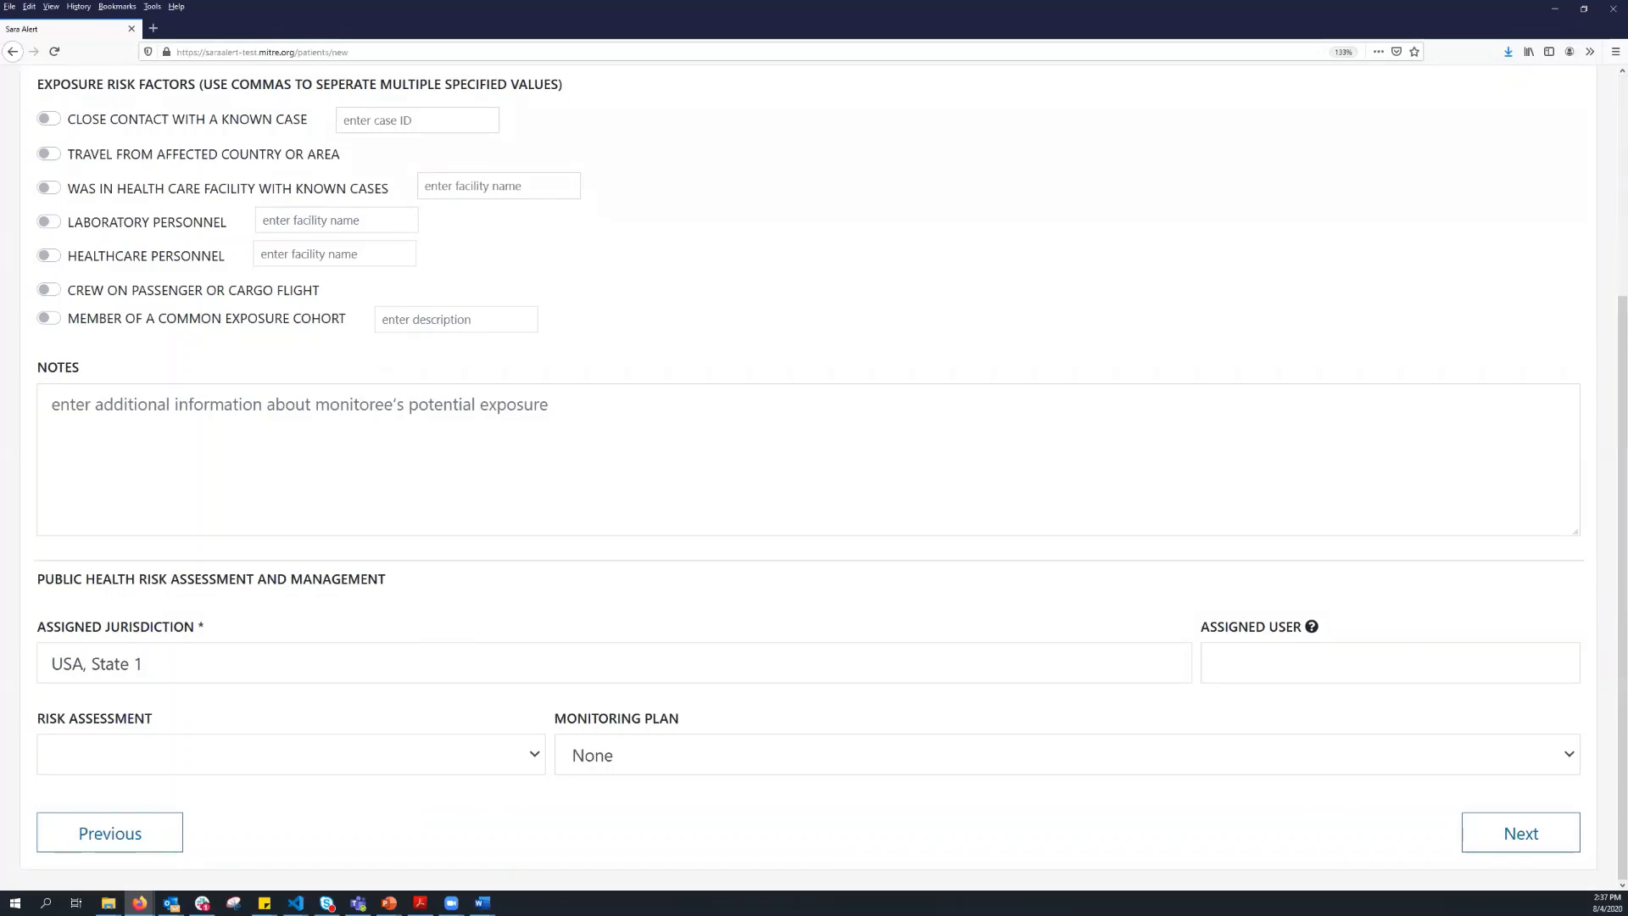
key(alt+Tab)
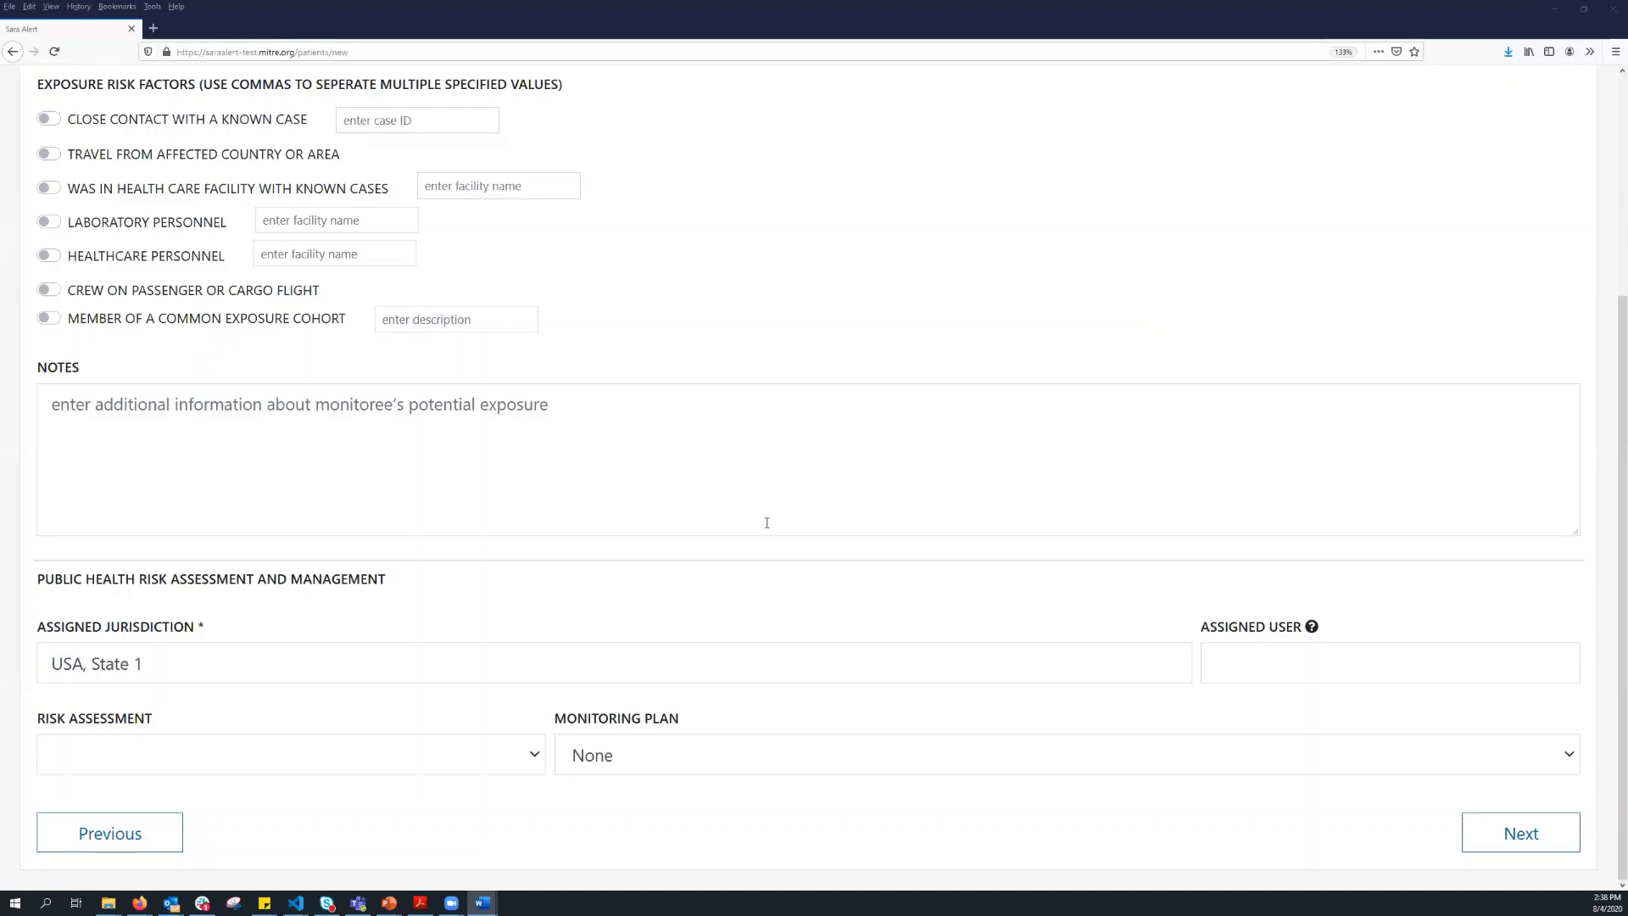
scroll(766, 523, up, 4)
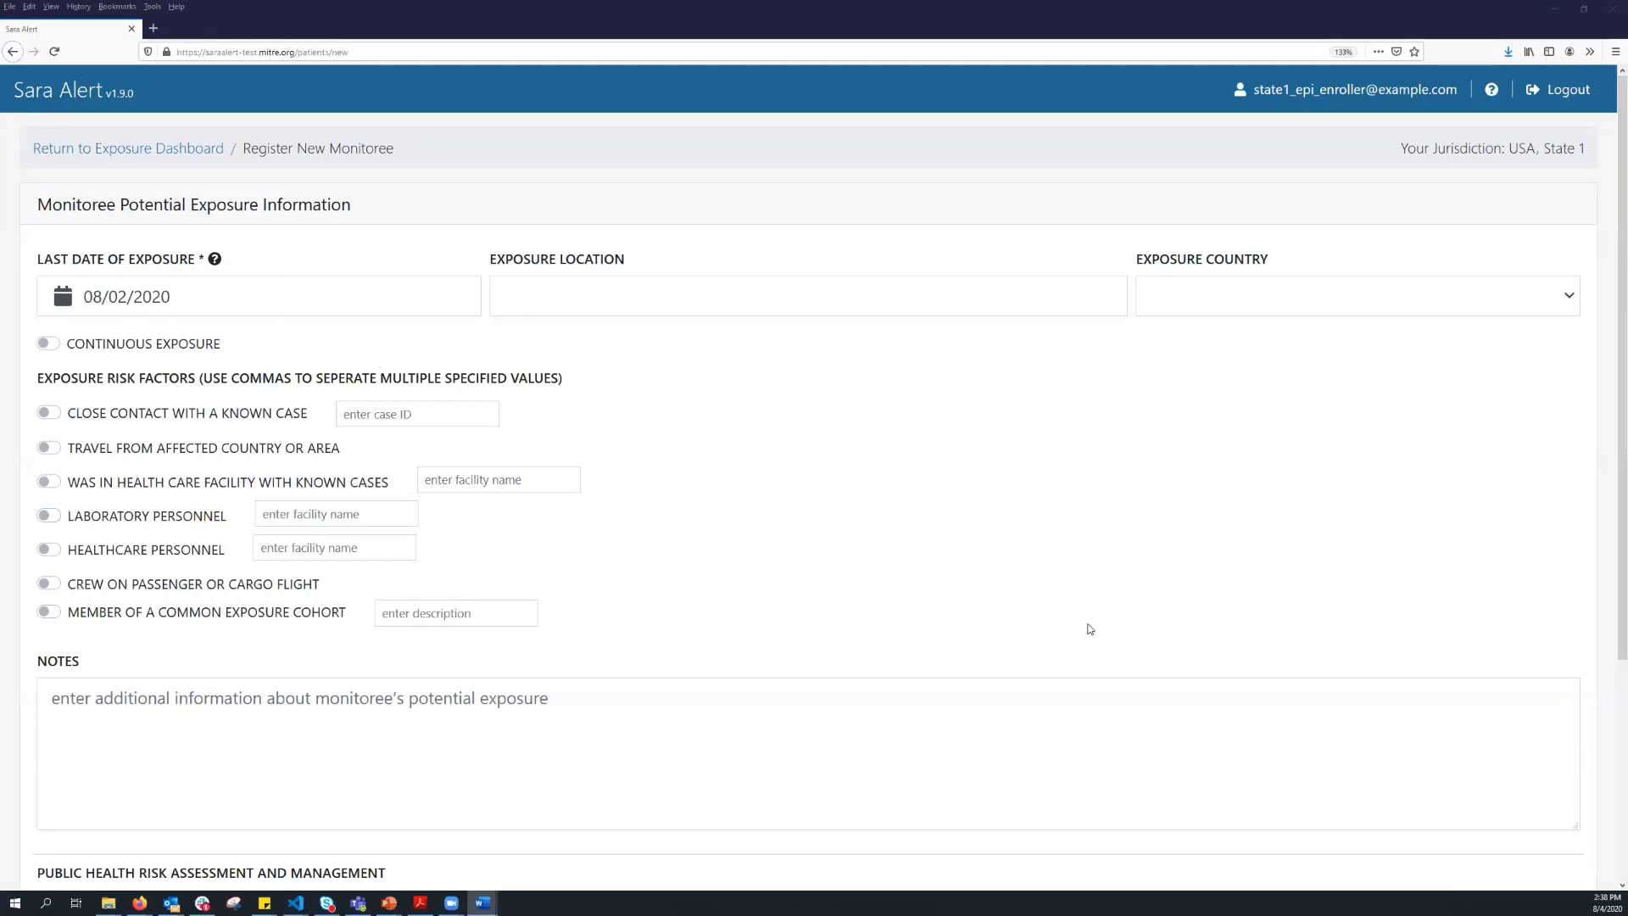
scroll(1112, 638, down, 3)
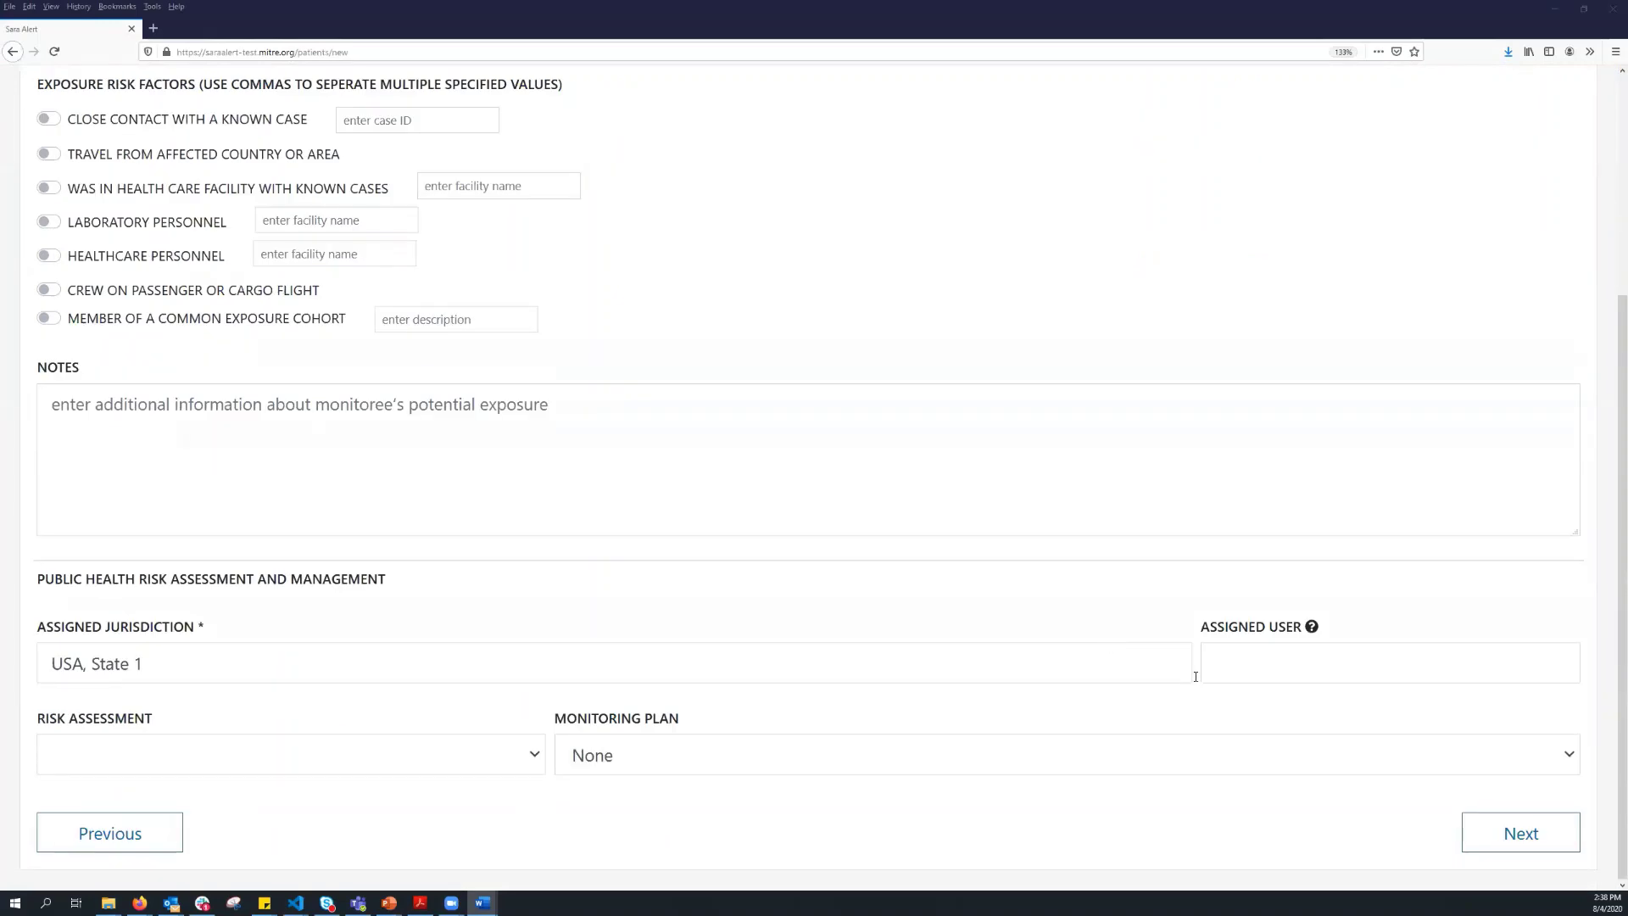
click(1514, 851)
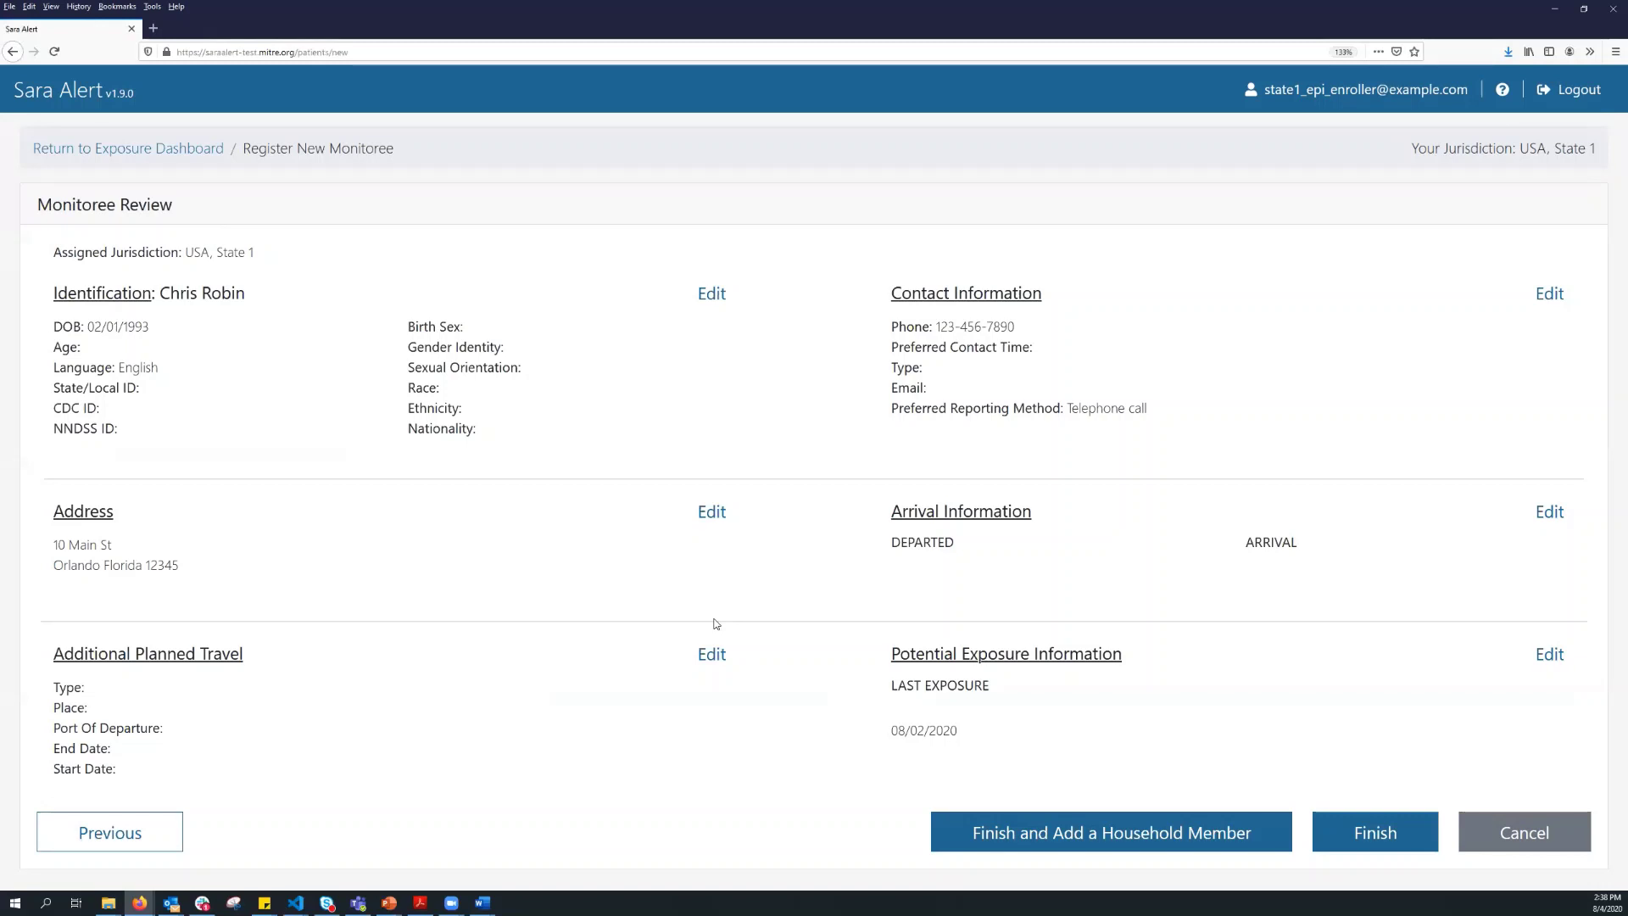
Reopen the identification section from the monitoree review, look through its fields and return to the review
click(713, 294)
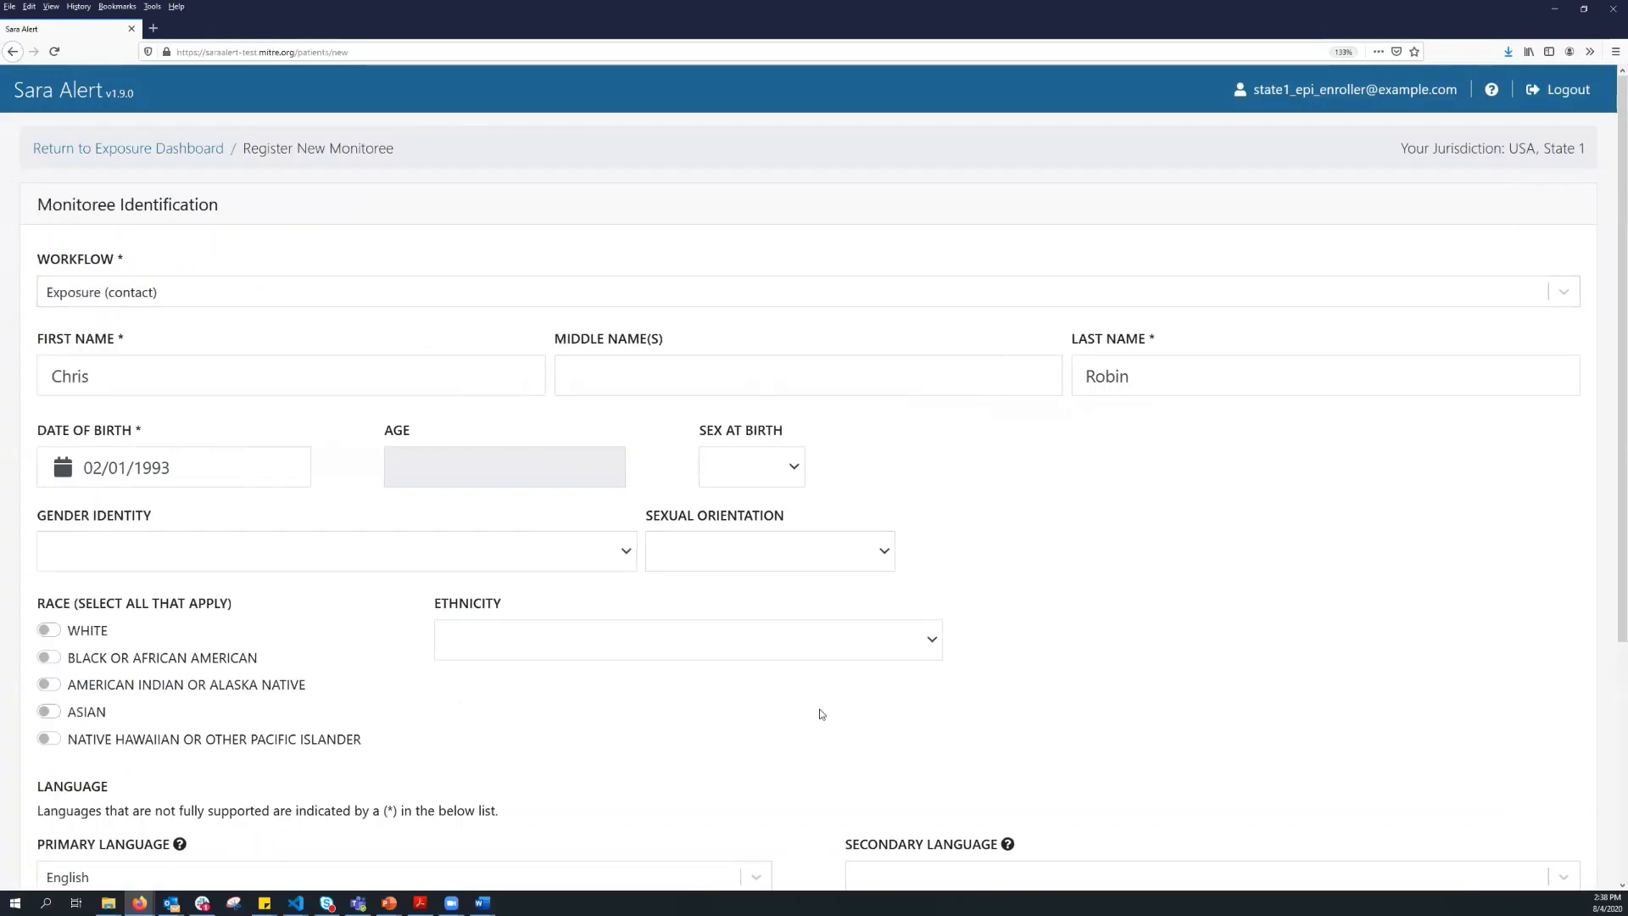
scroll(1096, 722, down, 4)
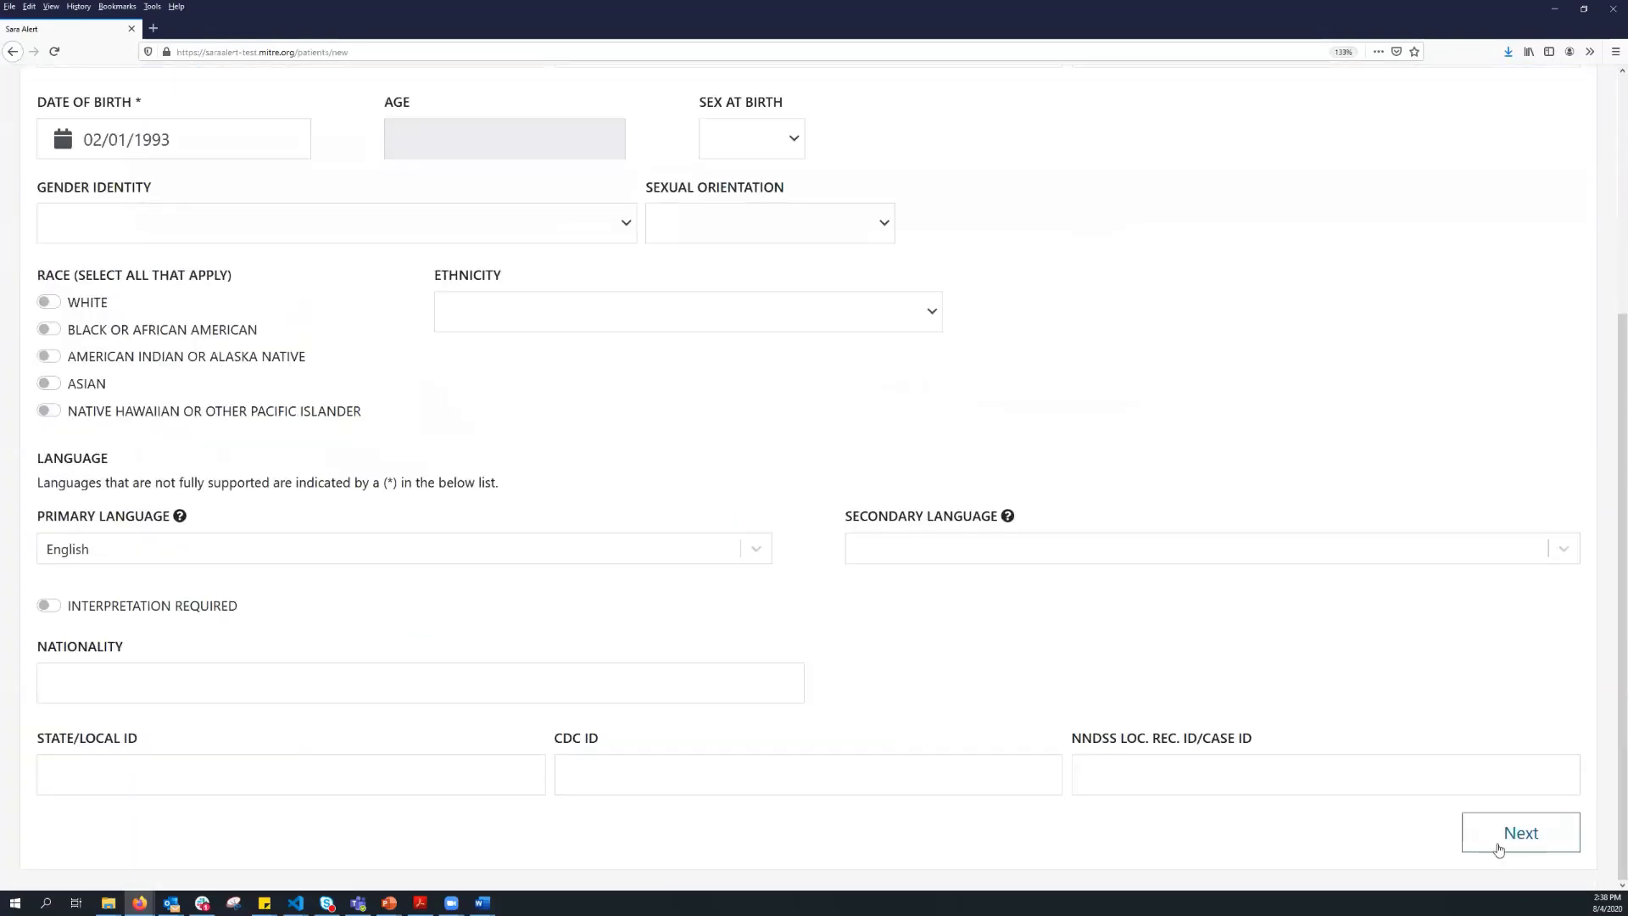
click(1501, 842)
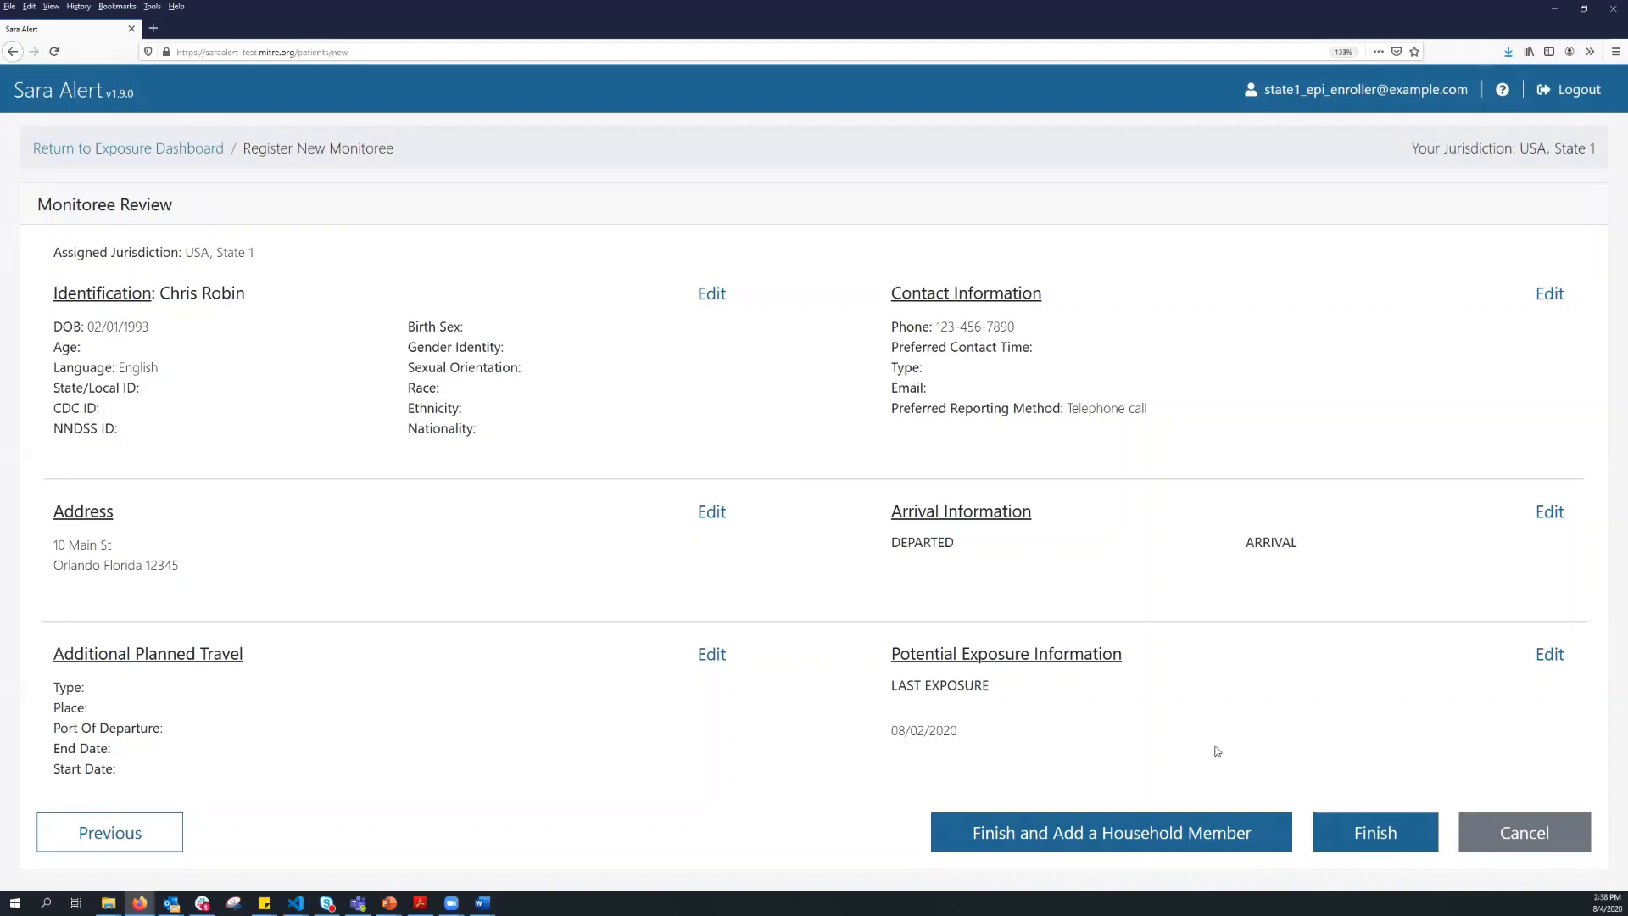
Finish the monitoree's enrollment without adding a household member
click(1361, 847)
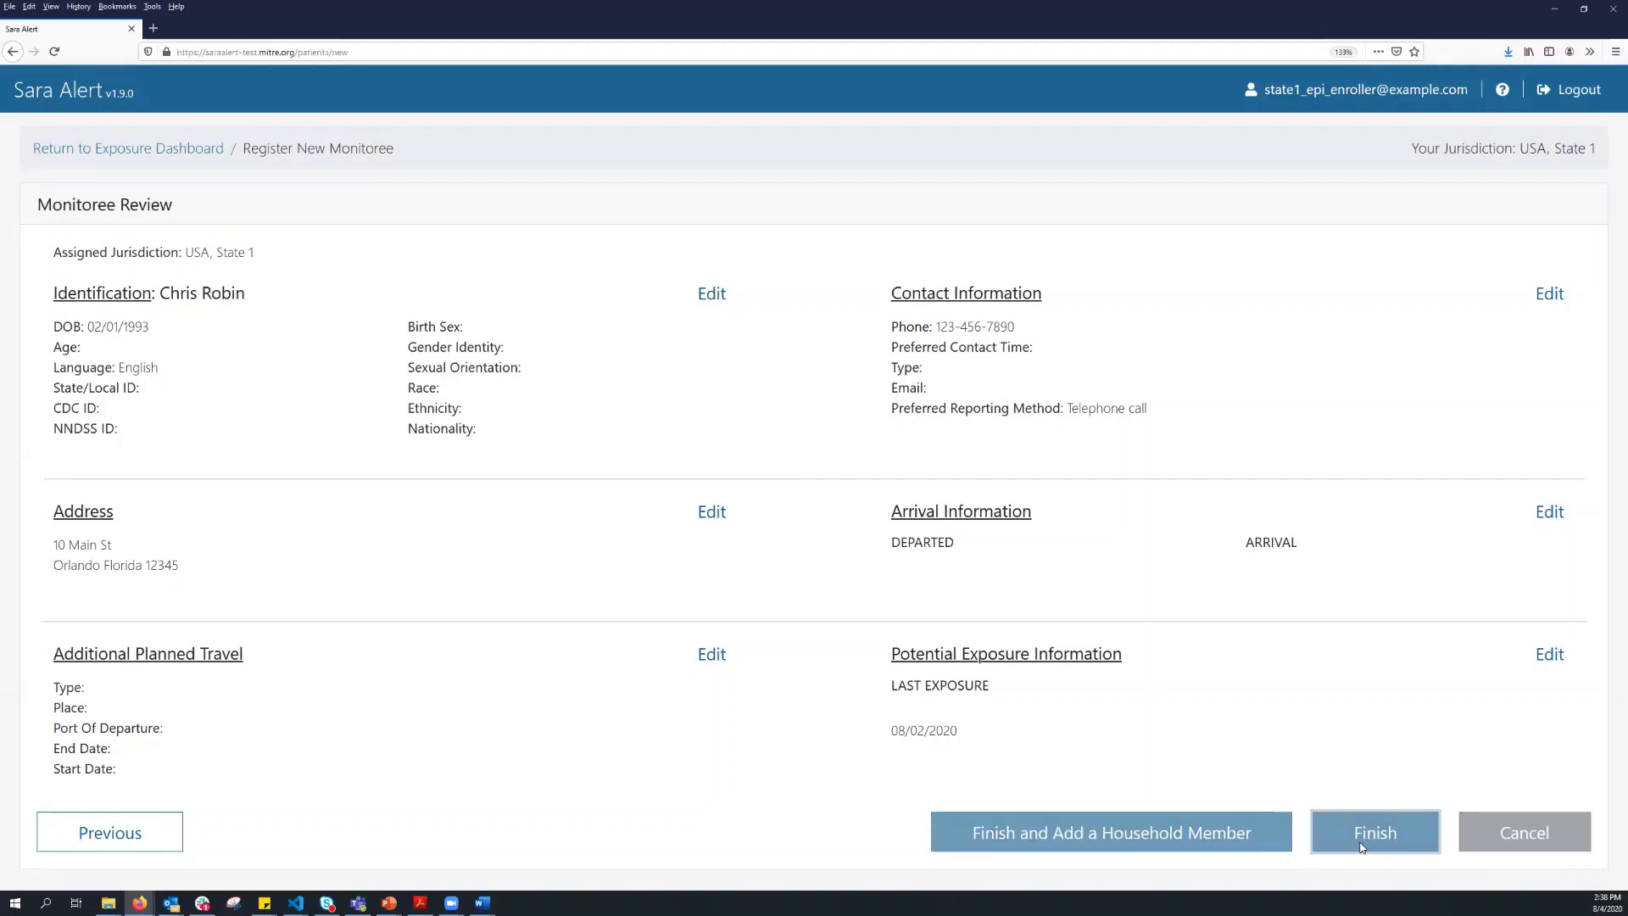